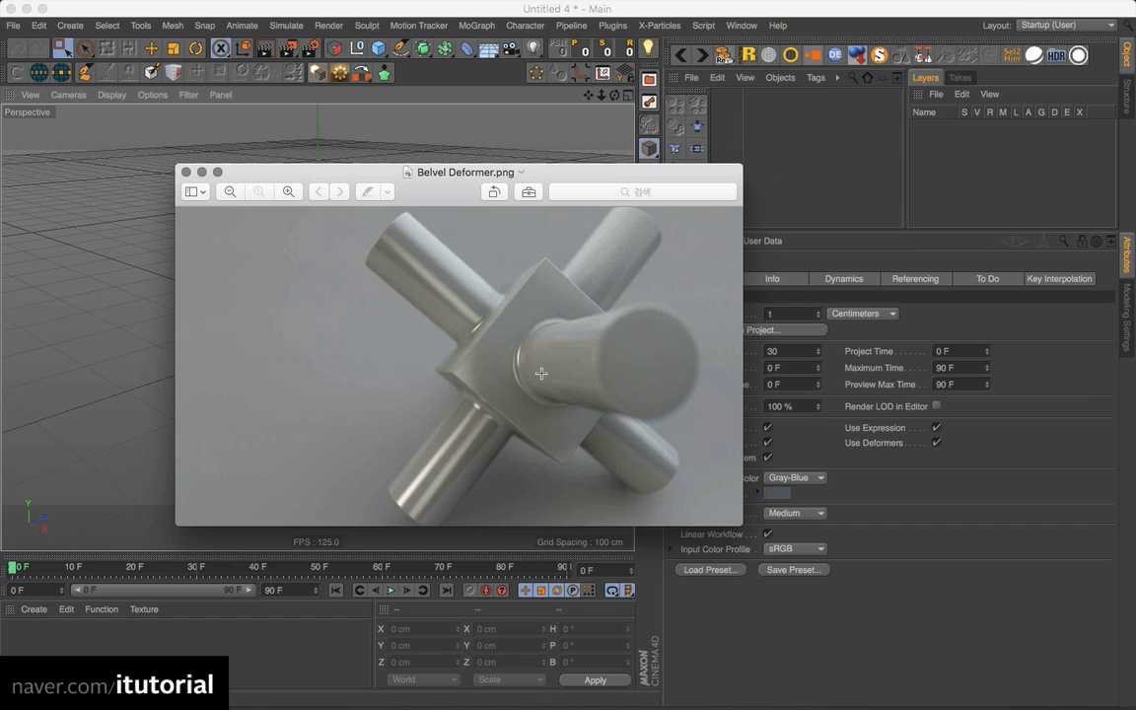
pyautogui.moveTo(563, 175); pyautogui.dragTo(566, 186)
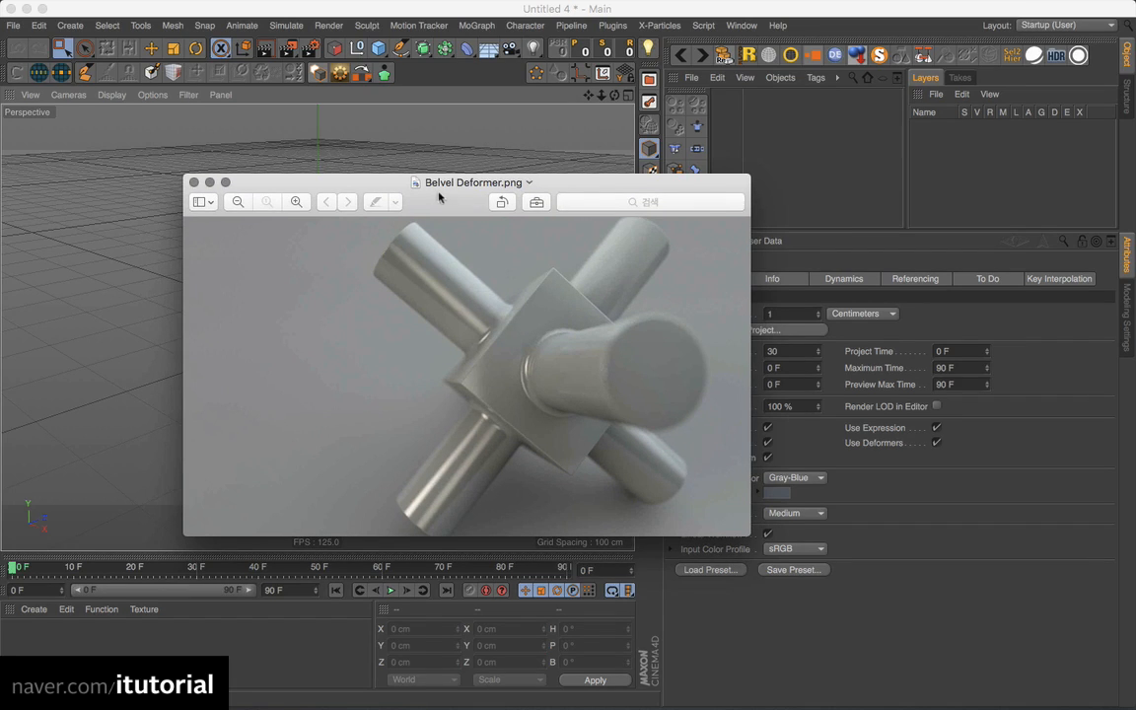
pyautogui.moveTo(439, 198); pyautogui.dragTo(469, 188)
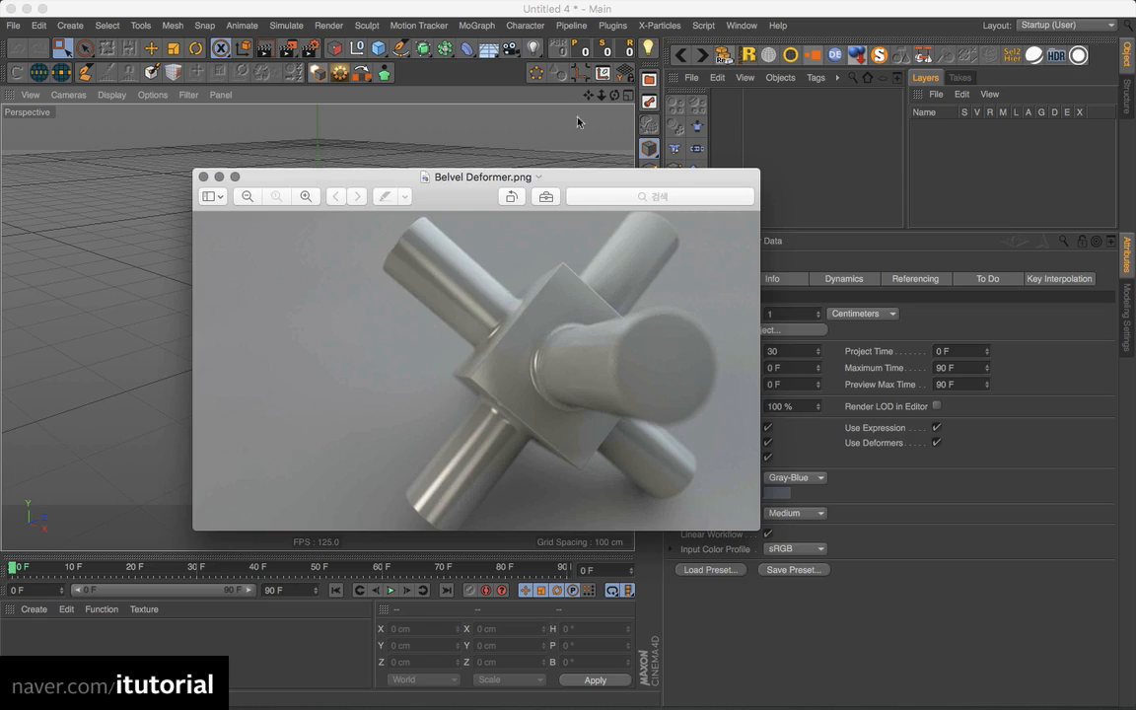
# Add a default cube primitive at the scene origin.
pyautogui.click(754, 138)
pyautogui.moveTo(466, 49); pyautogui.dragTo(622, 266)
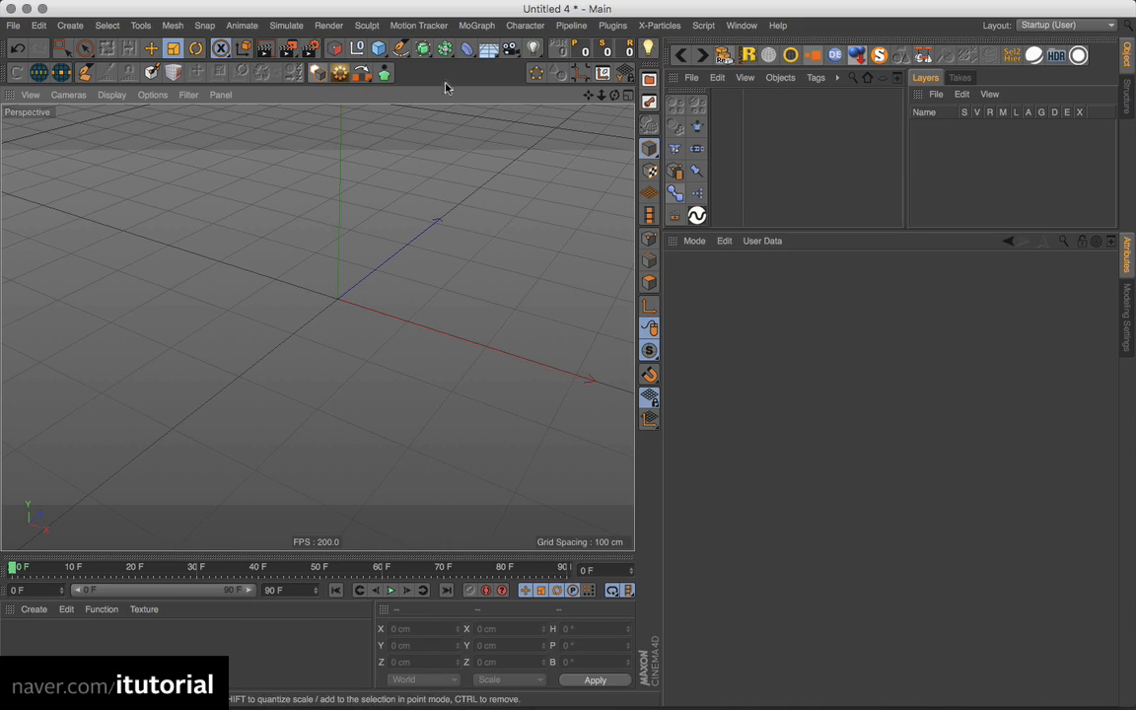
pyautogui.click(379, 49)
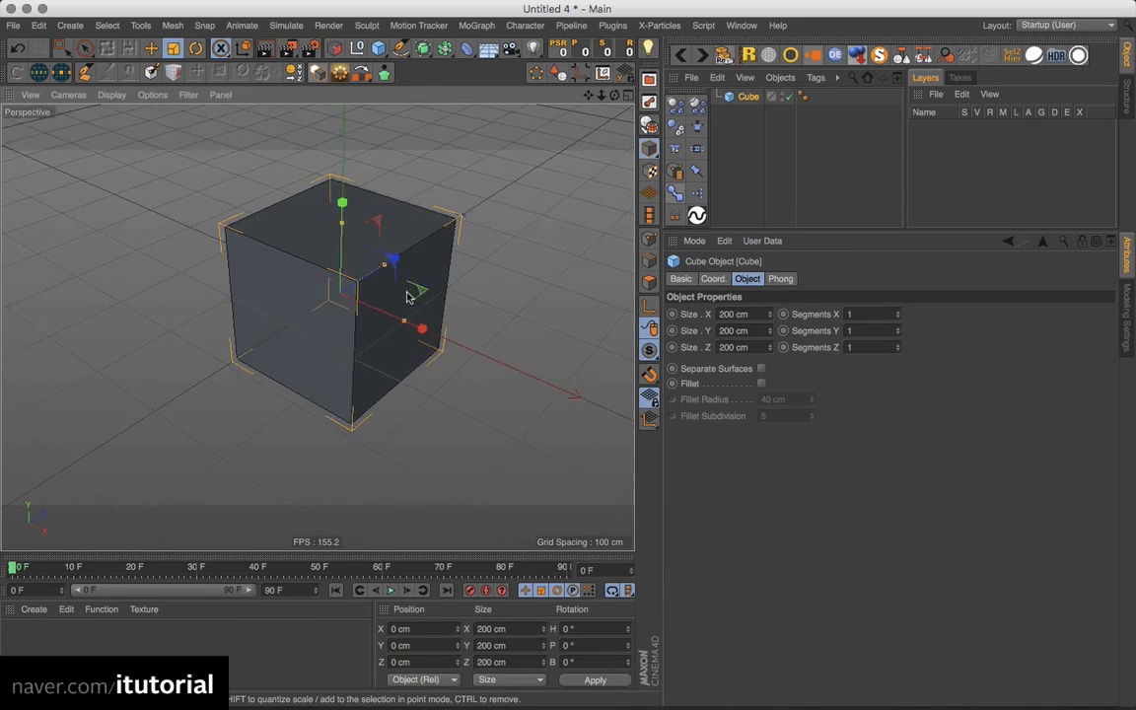
# Add a cylinder at the cube's centre and stretch it vertically to about 427 cm so it passes through both faces.
pyautogui.scroll(2, 406, 296)
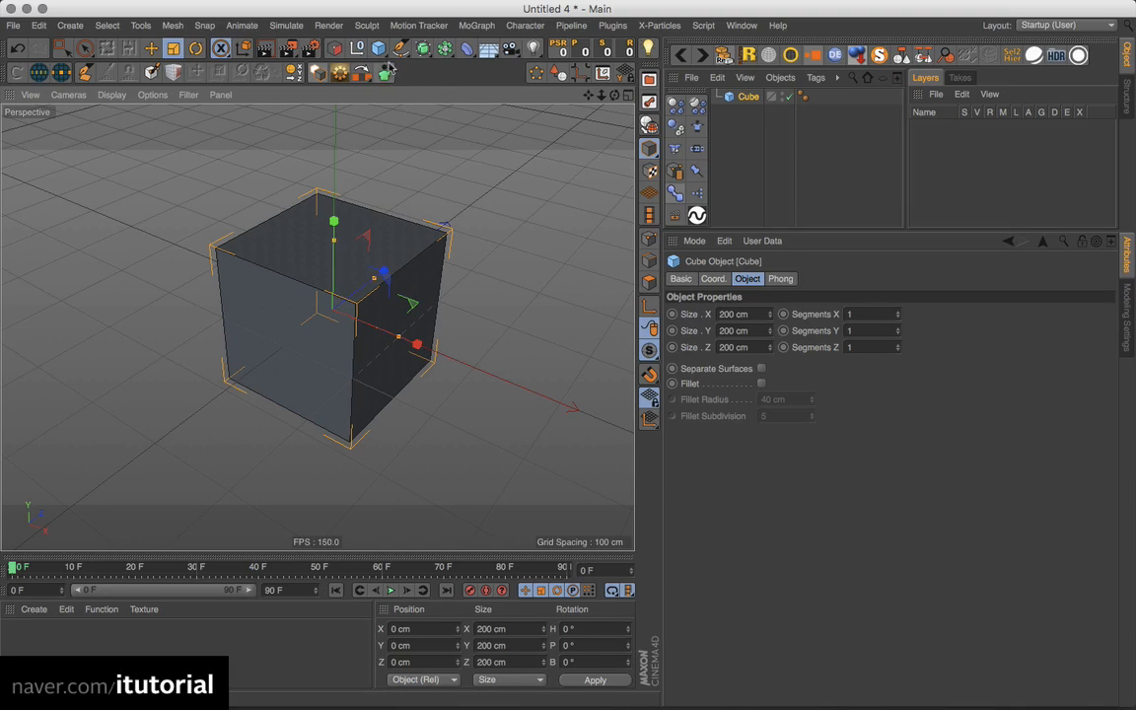
pyautogui.moveTo(378, 48); pyautogui.dragTo(691, 70)
pyautogui.moveTo(331, 222); pyautogui.dragTo(336, 150)
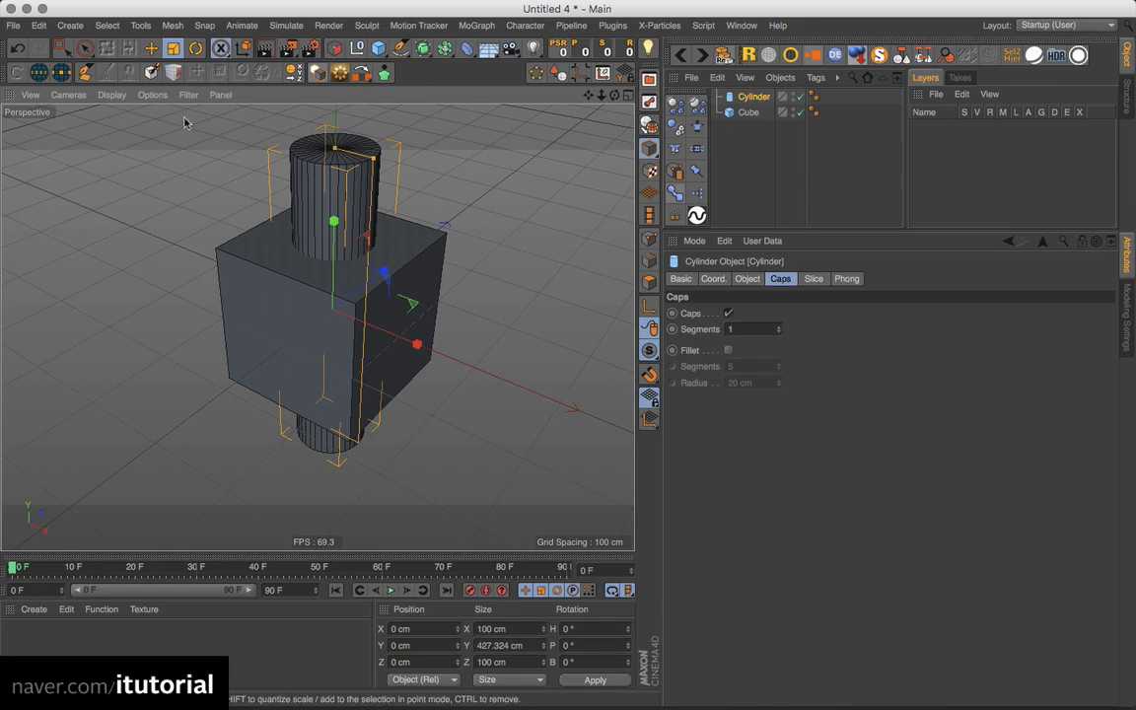
# Duplicate the vertical cylinder and rotate the copy to 90° pitch so it passes horizontally through the cube along the Z axis.
pyautogui.click(195, 49)
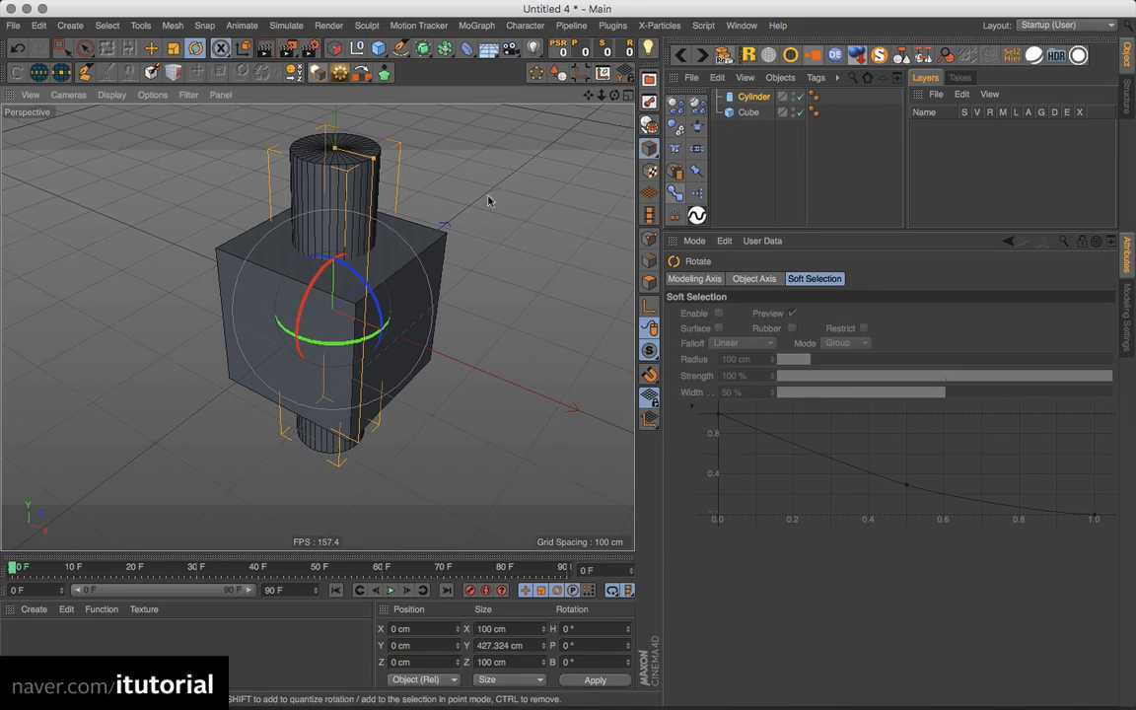
pyautogui.keyDown('ctrl'); pyautogui.moveTo(764, 97); pyautogui.dragTo(760, 117); pyautogui.keyUp('ctrl')
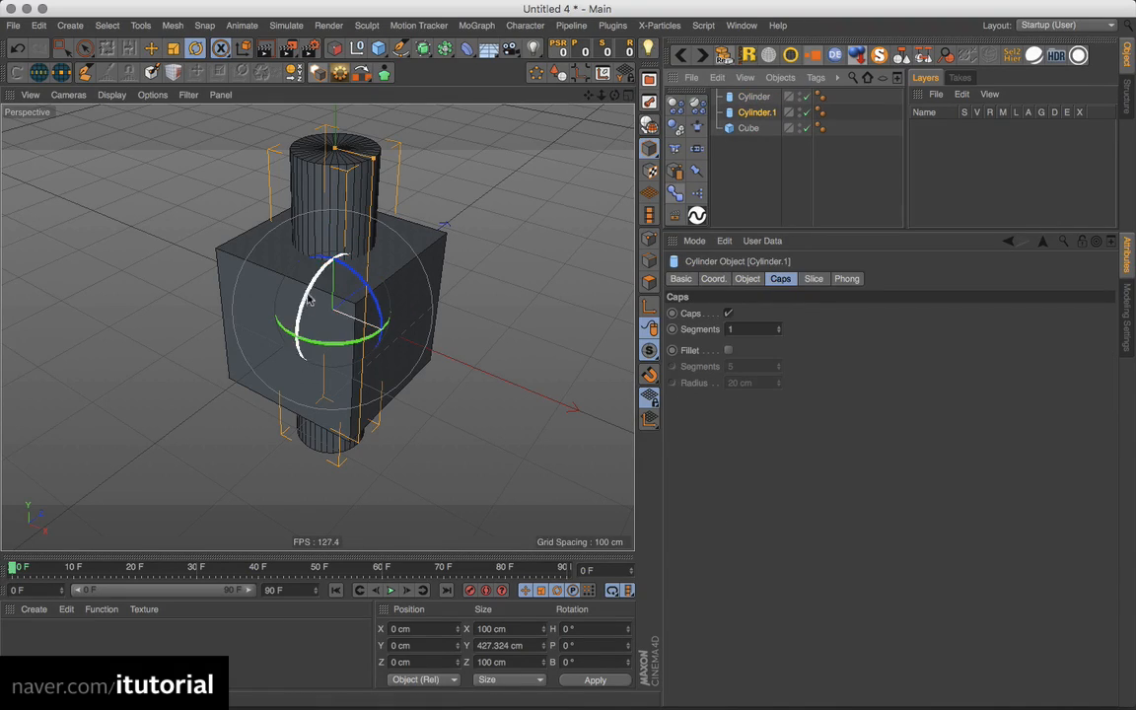
pyautogui.moveTo(280, 281); pyautogui.dragTo(213, 419)
# Duplicate the horizontal cylinder and rotate the copy to 90° bank so it passes through the cube along the X axis.
pyautogui.keyDown('ctrl'); pyautogui.moveTo(762, 121); pyautogui.dragTo(761, 121); pyautogui.keyUp('ctrl')
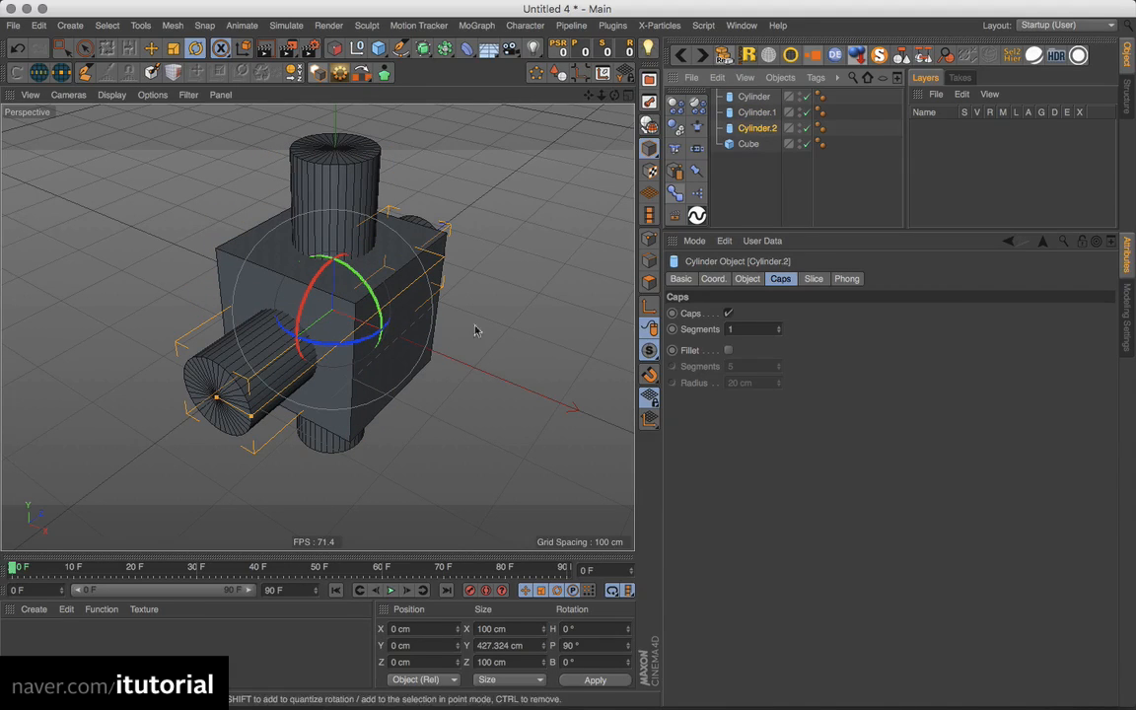
pyautogui.moveTo(312, 320); pyautogui.dragTo(505, 314)
pyautogui.keyDown('alt'); pyautogui.moveTo(392, 213); pyautogui.dragTo(446, 288); pyautogui.keyUp('alt')
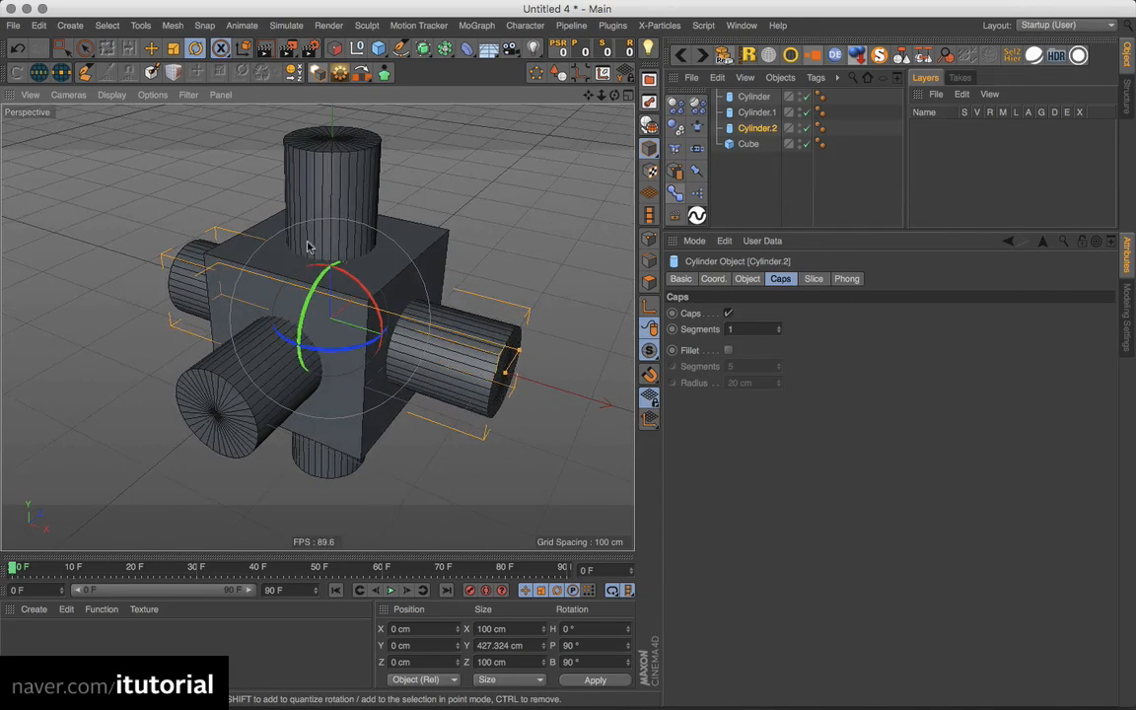
# Add a Boole object and place the three cylinders and the cube inside it.
pyautogui.click(445, 49)
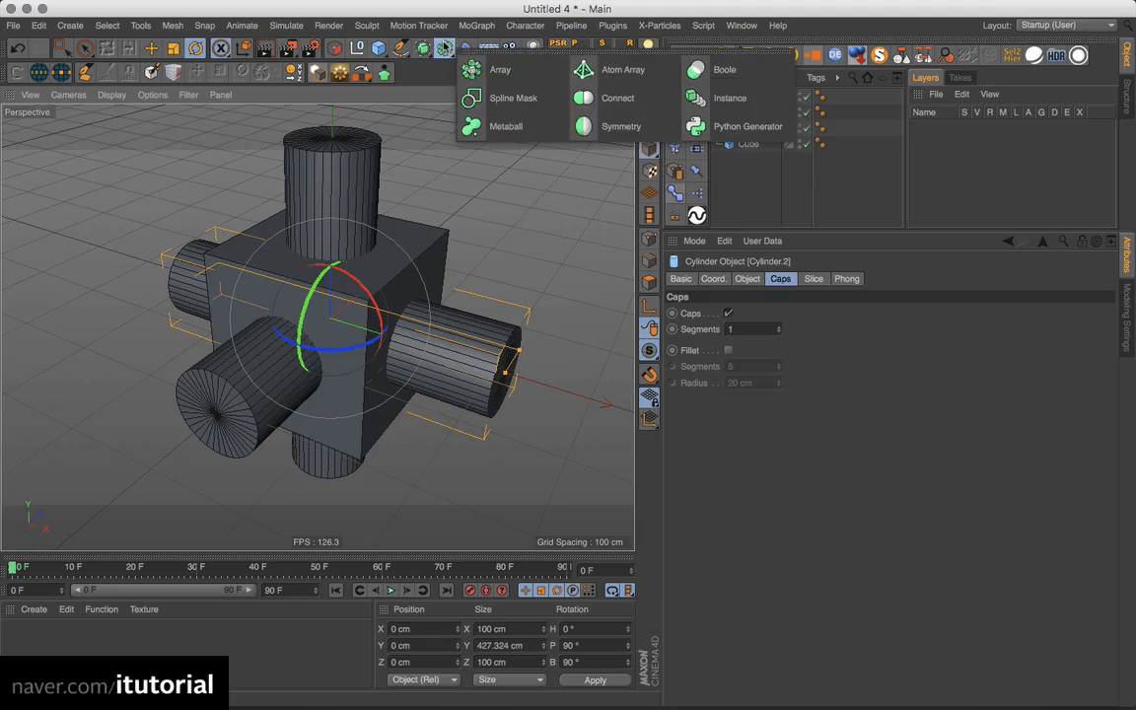
pyautogui.click(725, 82)
pyautogui.moveTo(762, 182); pyautogui.dragTo(747, 110)
pyautogui.moveTo(750, 114); pyautogui.dragTo(749, 97)
pyautogui.click(750, 96)
# Set the Boole's Boolean Type to A union B.
pyautogui.click(876, 313)
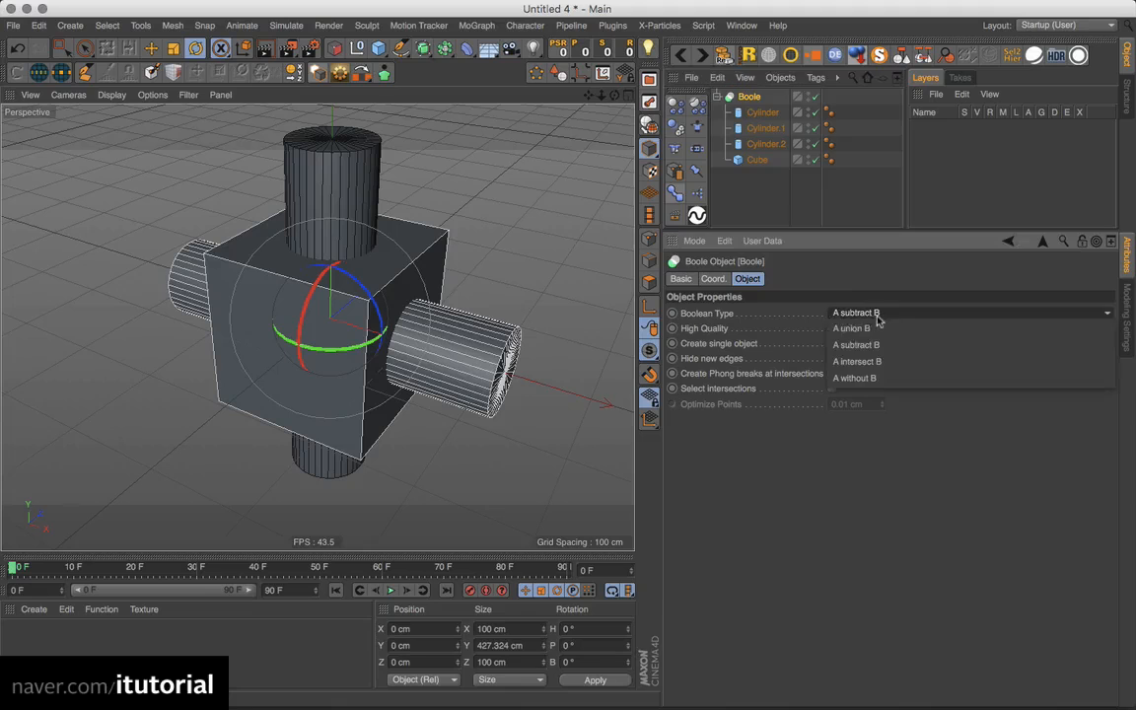
pyautogui.click(866, 329)
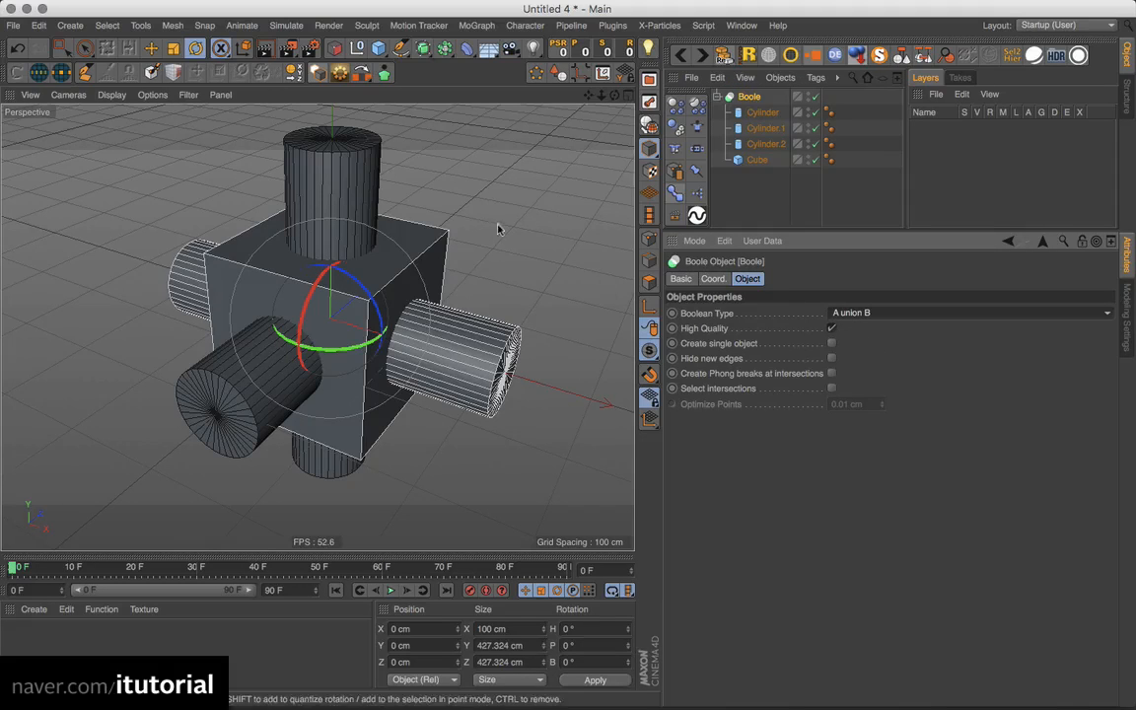
pyautogui.click(762, 185)
pyautogui.click(787, 96)
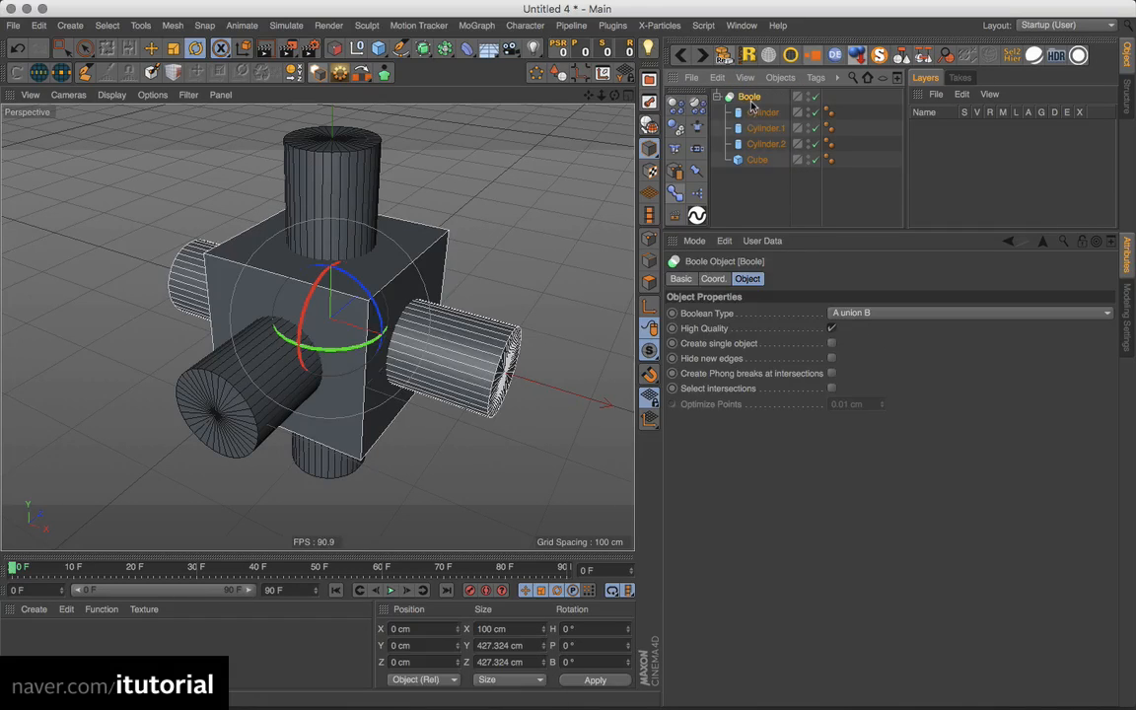
# Switch the viewport display to Lines and examine how the cylinders and the cube intersect inside.
pyautogui.keyDown('alt'); pyautogui.moveTo(426, 255); pyautogui.dragTo(395, 238); pyautogui.keyUp('alt')
pyautogui.click(112, 95)
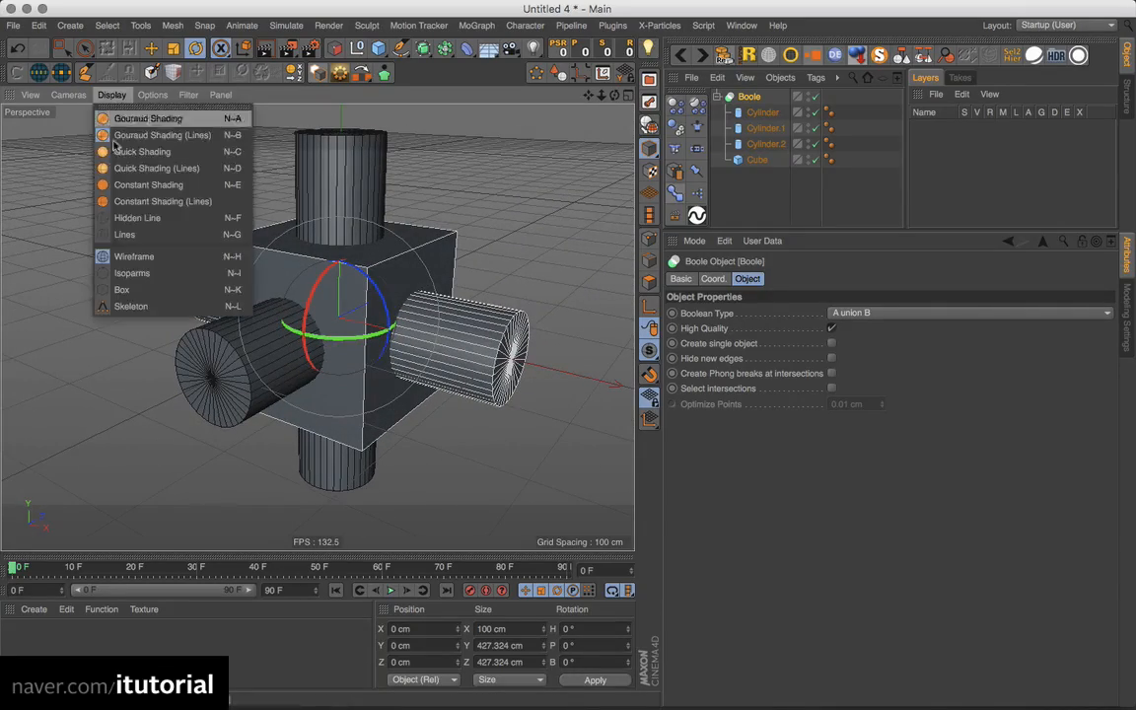
pyautogui.click(111, 214)
pyautogui.click(716, 199)
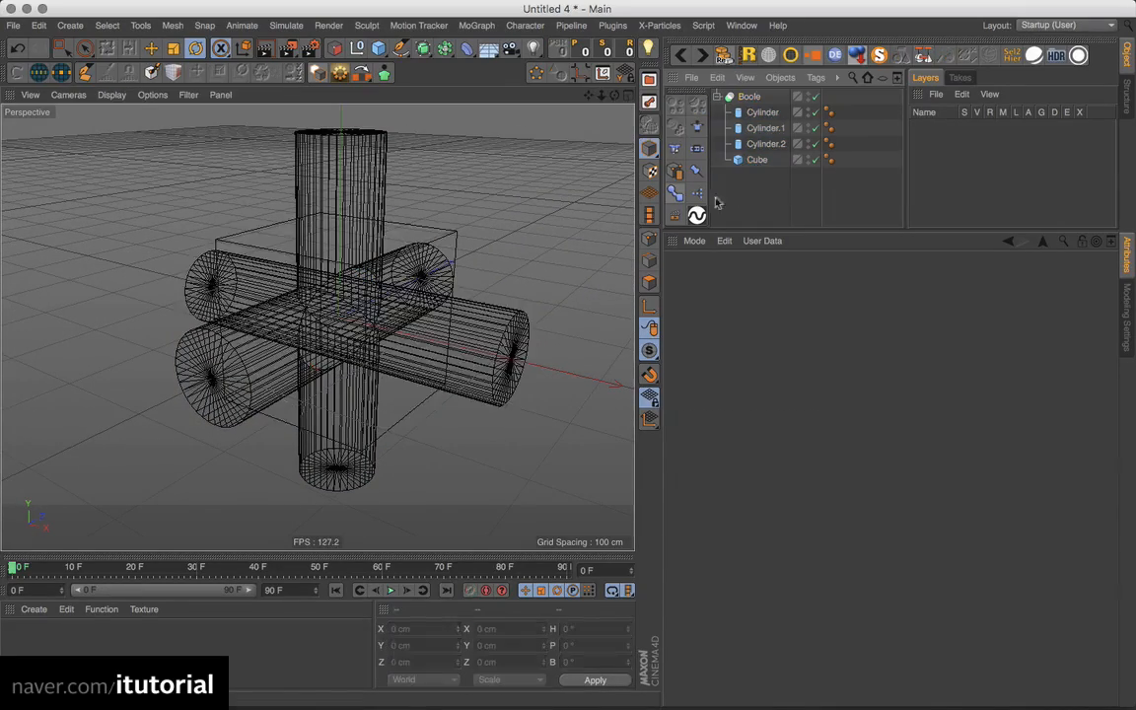
pyautogui.keyDown('alt'); pyautogui.moveTo(394, 272); pyautogui.dragTo(384, 334); pyautogui.keyUp('alt')
pyautogui.keyDown('alt'); pyautogui.moveTo(354, 317); pyautogui.dragTo(393, 294, button='right'); pyautogui.keyUp('alt')
pyautogui.keyDown('alt'); pyautogui.moveTo(394, 299); pyautogui.dragTo(397, 337); pyautogui.keyUp('alt')
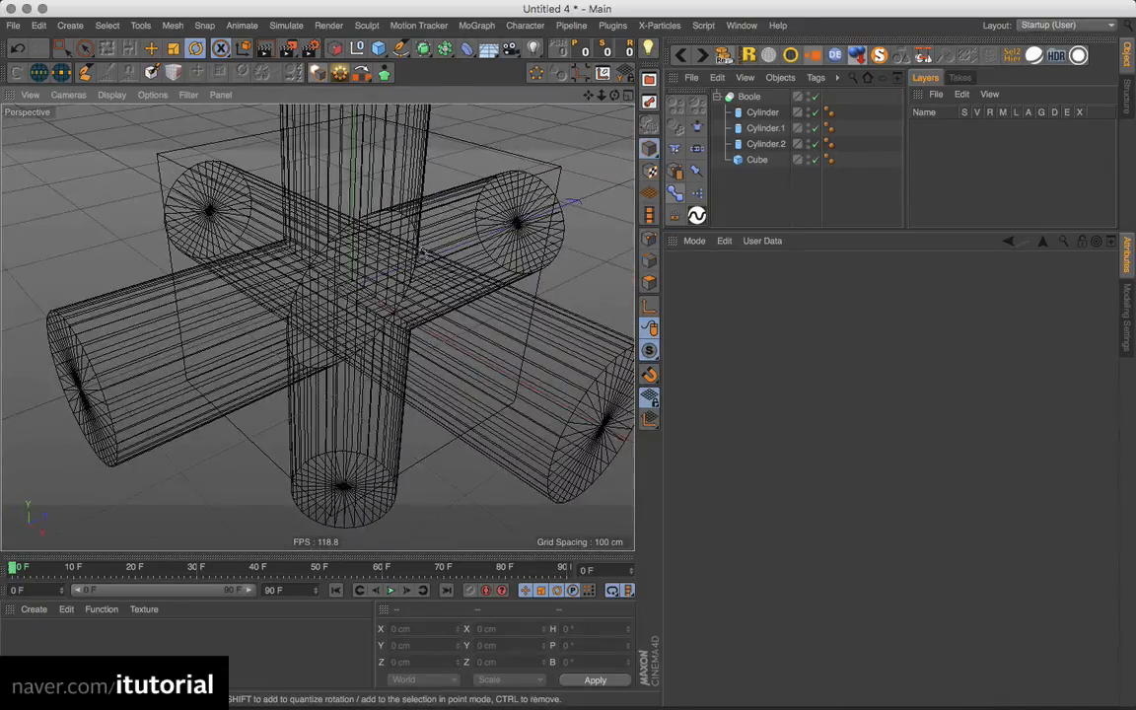
pyautogui.moveTo(422, 253)
pyautogui.keyDown('alt'); pyautogui.mouseDown()
pyautogui.moveTo(299, 216)
pyautogui.moveTo(416, 251)
pyautogui.mouseUp(); pyautogui.keyUp('alt')
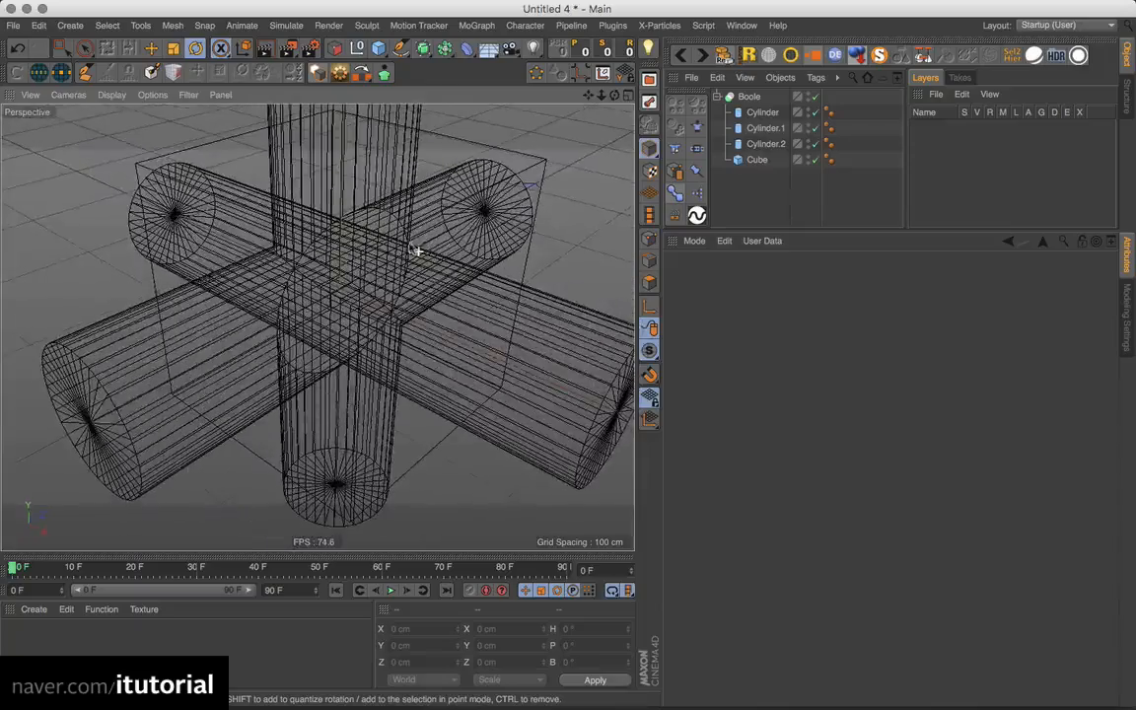
# Move the cube to first place inside the Boole and group the three cylinders under a null.
pyautogui.click(748, 96)
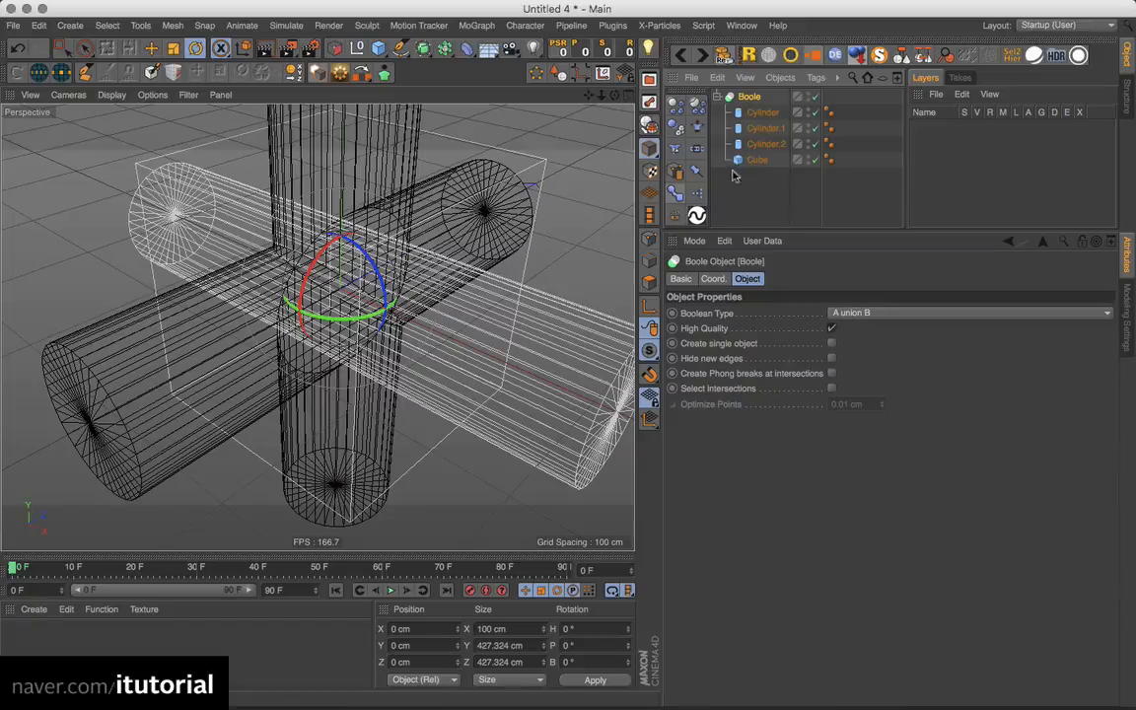
pyautogui.click(764, 128)
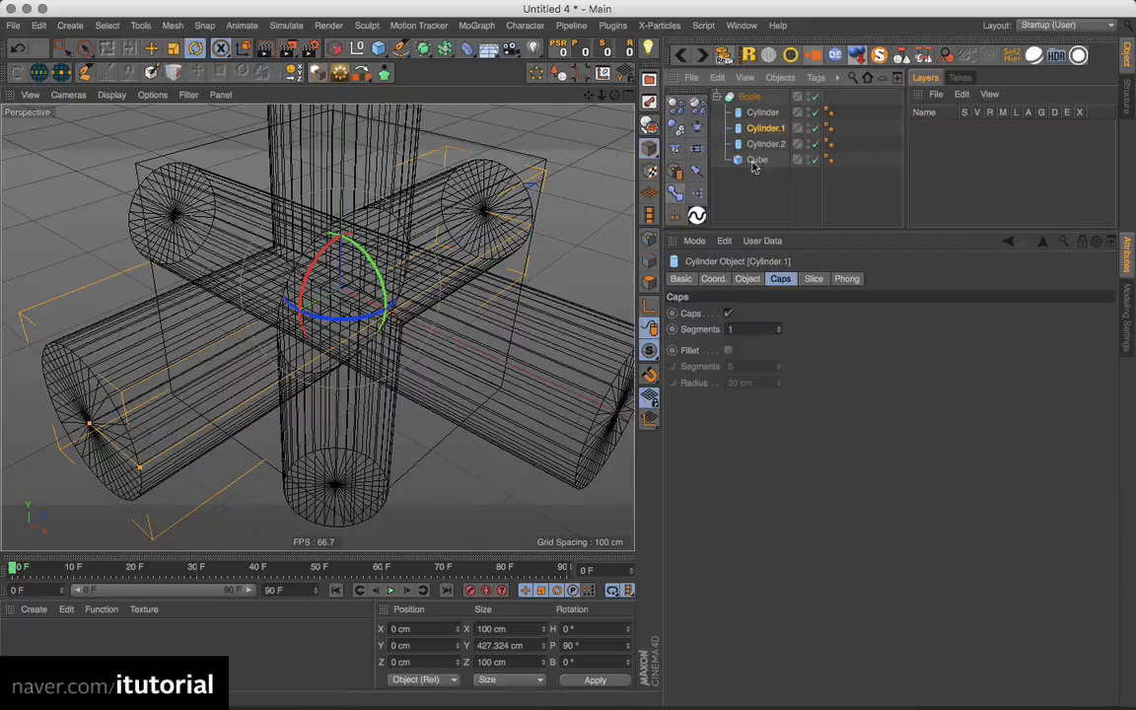
pyautogui.moveTo(753, 164); pyautogui.dragTo(751, 108)
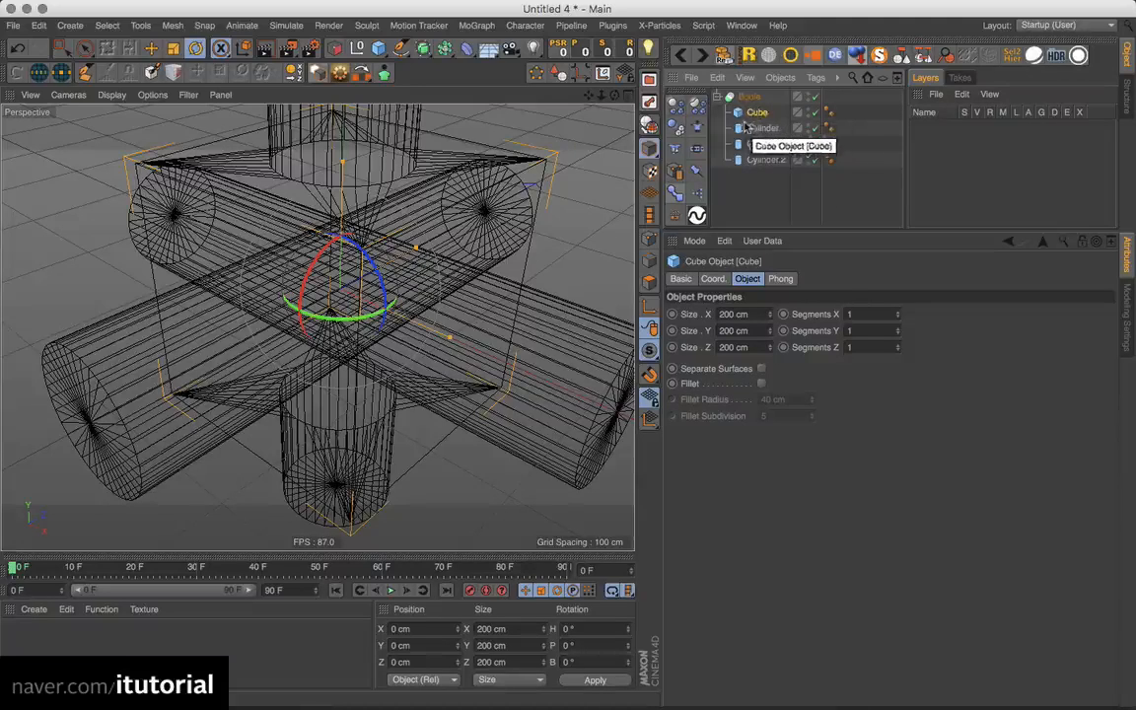
pyautogui.moveTo(768, 178); pyautogui.dragTo(757, 125)
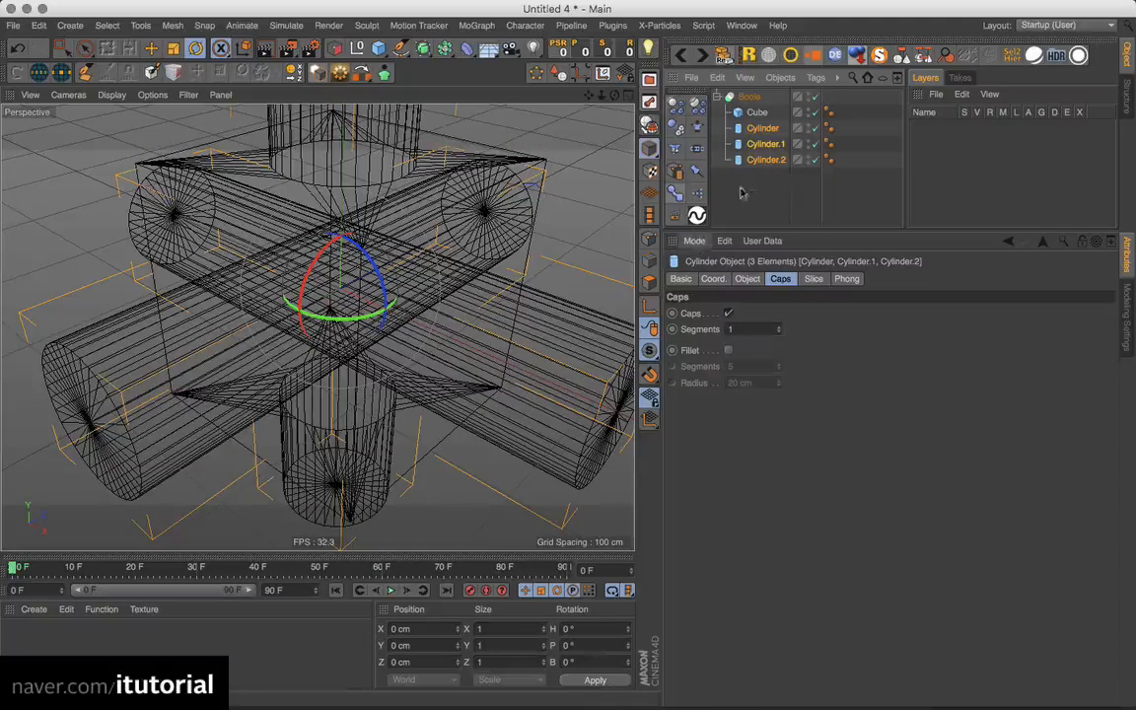
pyautogui.hotkey('alt', 'g')
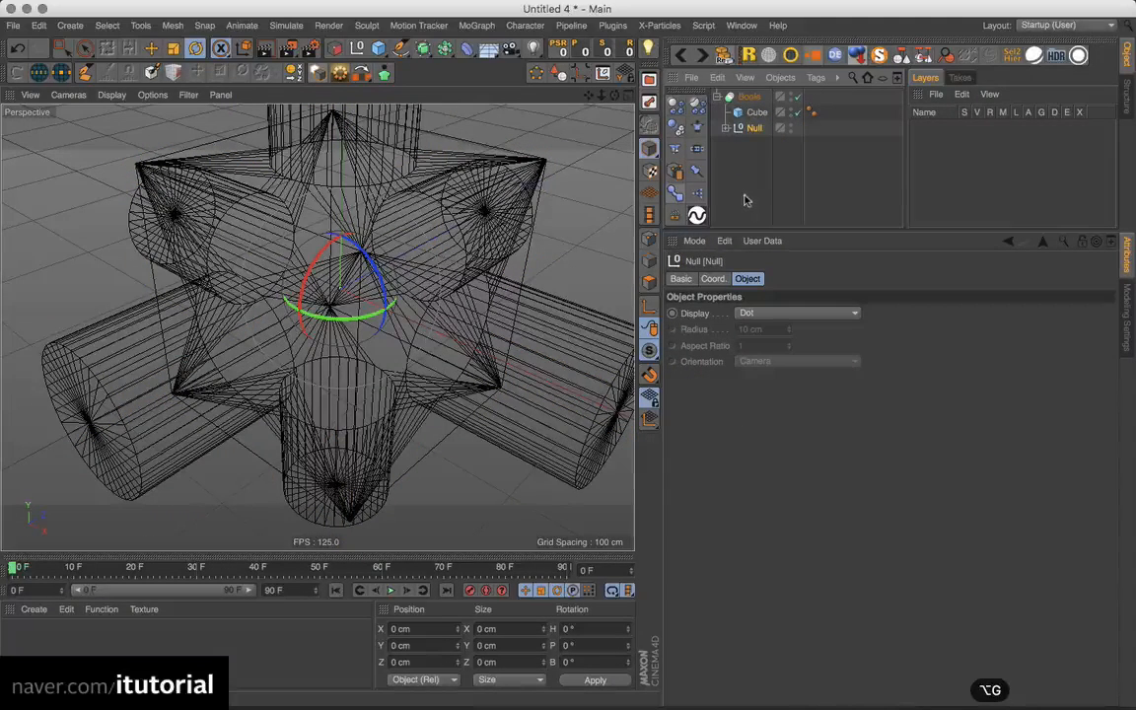
pyautogui.click(758, 115)
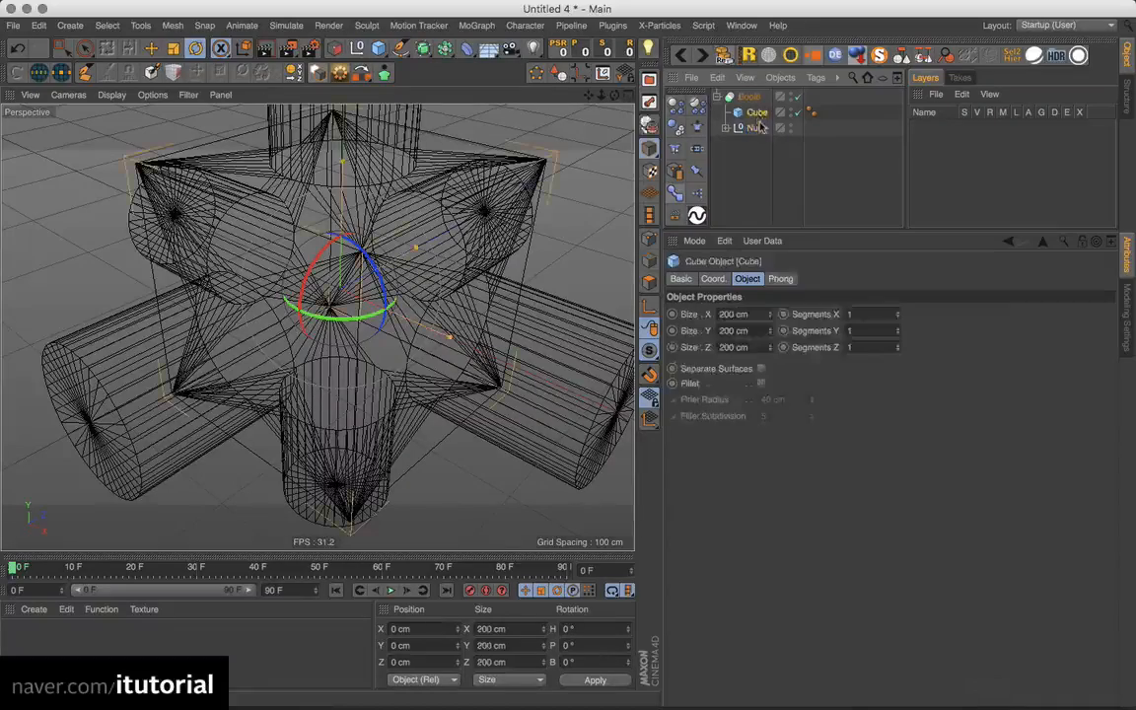
pyautogui.click(757, 129)
pyautogui.click(759, 115)
pyautogui.click(757, 129)
pyautogui.click(758, 115)
pyautogui.click(757, 129)
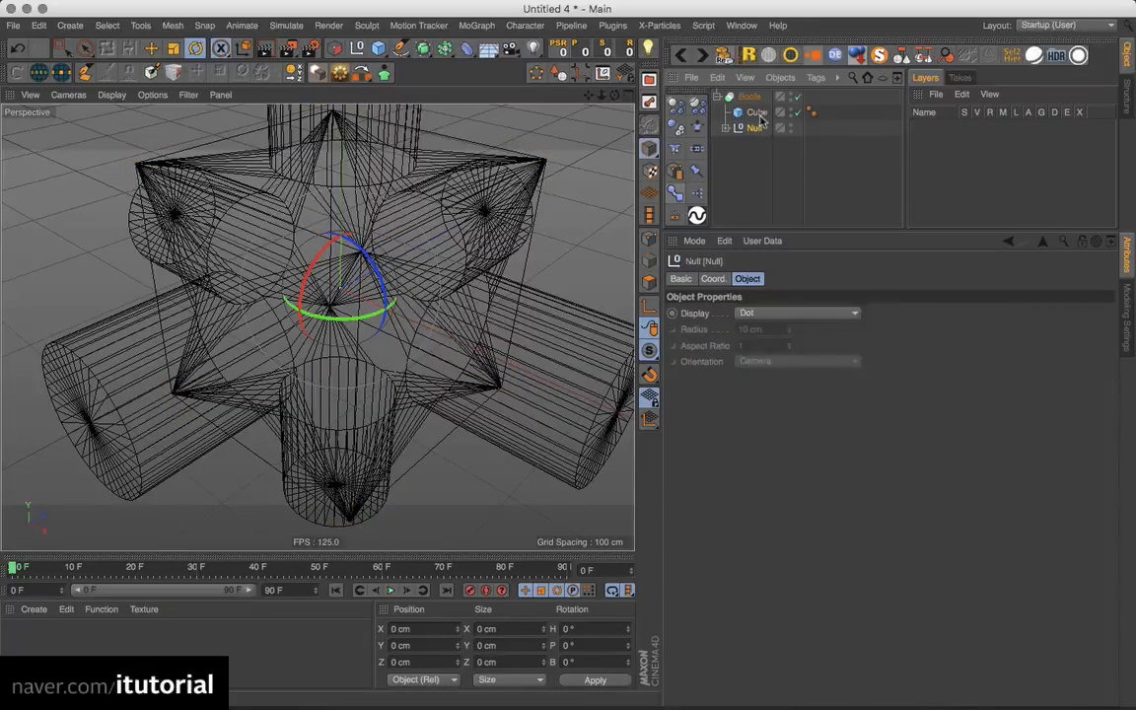
pyautogui.click(759, 115)
pyautogui.click(758, 129)
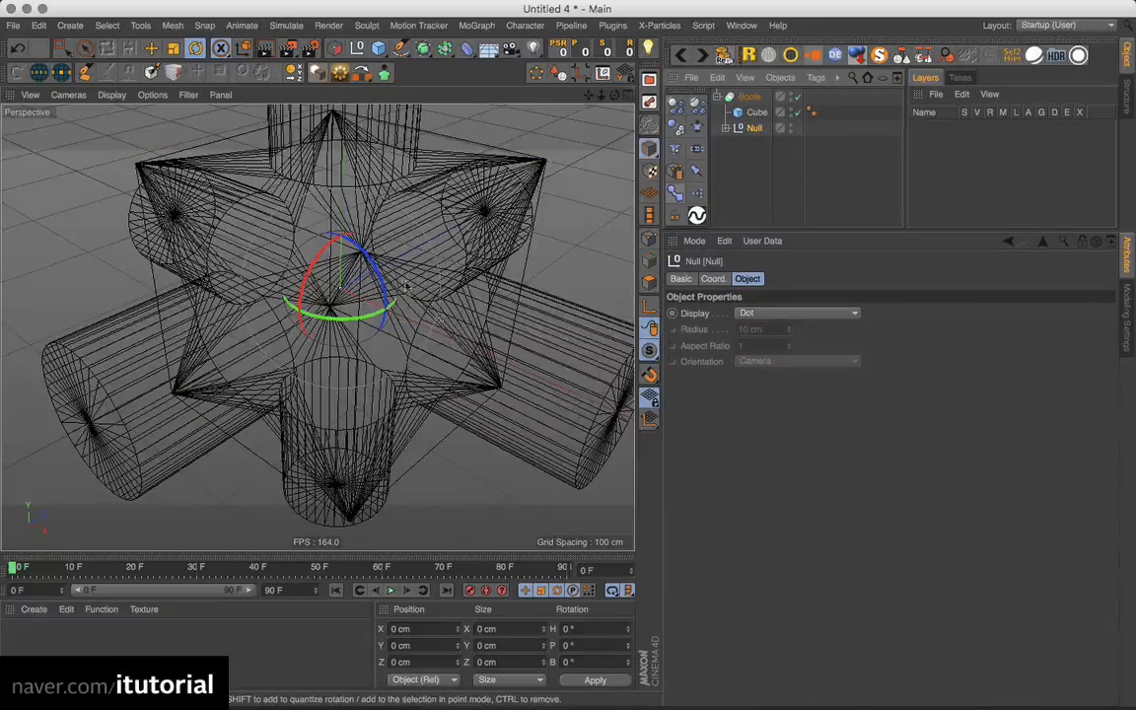
# Set the viewport display back to Gouraud Shading (Lines).
pyautogui.moveTo(394, 284)
pyautogui.keyDown('alt'); pyautogui.mouseDown()
pyautogui.moveTo(462, 258)
pyautogui.moveTo(407, 280)
pyautogui.mouseUp(); pyautogui.keyUp('alt')
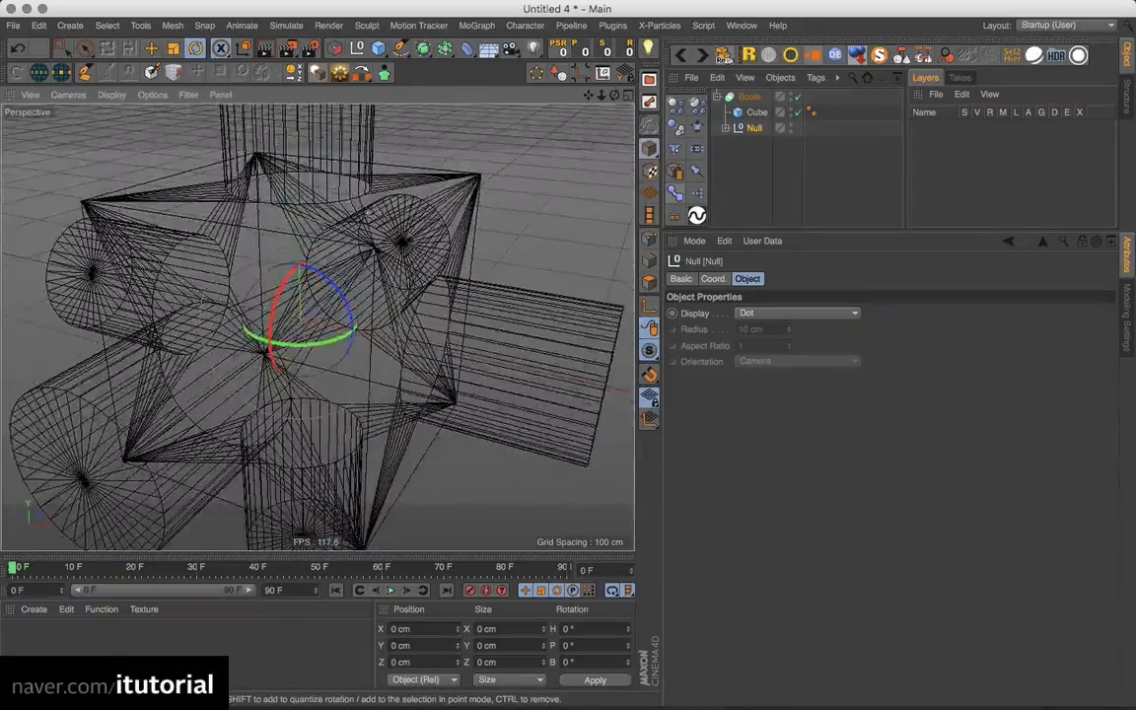
pyautogui.click(152, 94)
pyautogui.moveTo(111, 94)
pyautogui.click(122, 137)
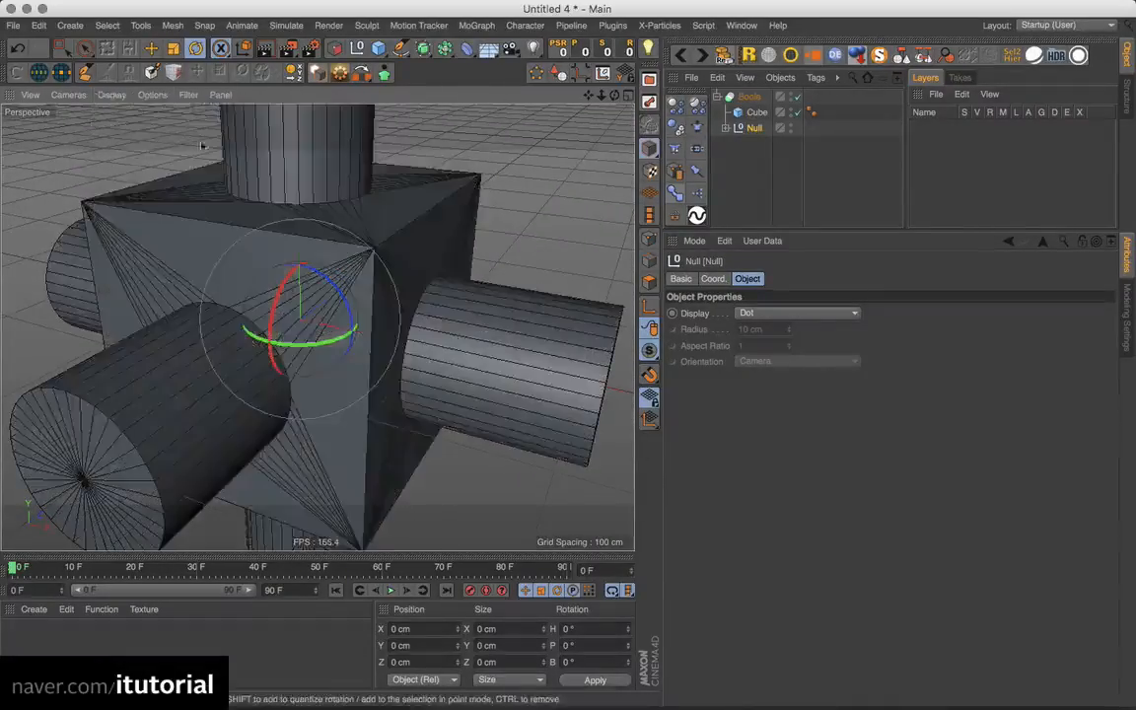
# Enable Hide new edges on the Boole object to clean up the cube's faces.
pyautogui.click(750, 97)
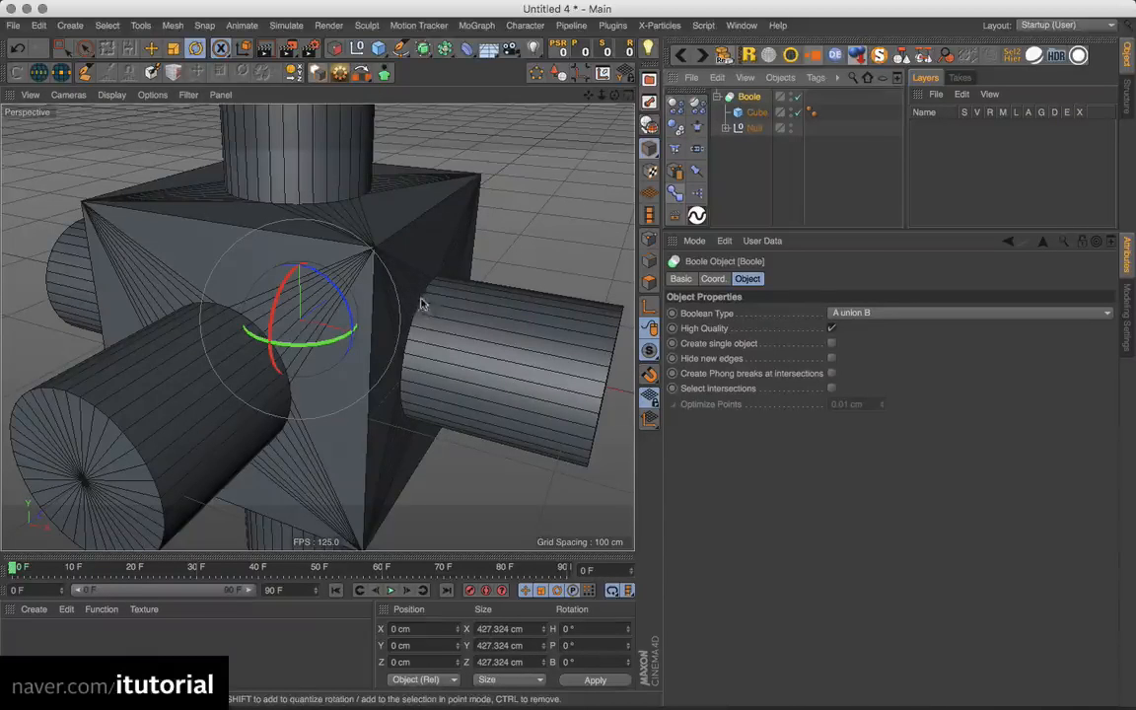
pyautogui.keyDown('alt'); pyautogui.moveTo(436, 292); pyautogui.dragTo(456, 345); pyautogui.keyUp('alt')
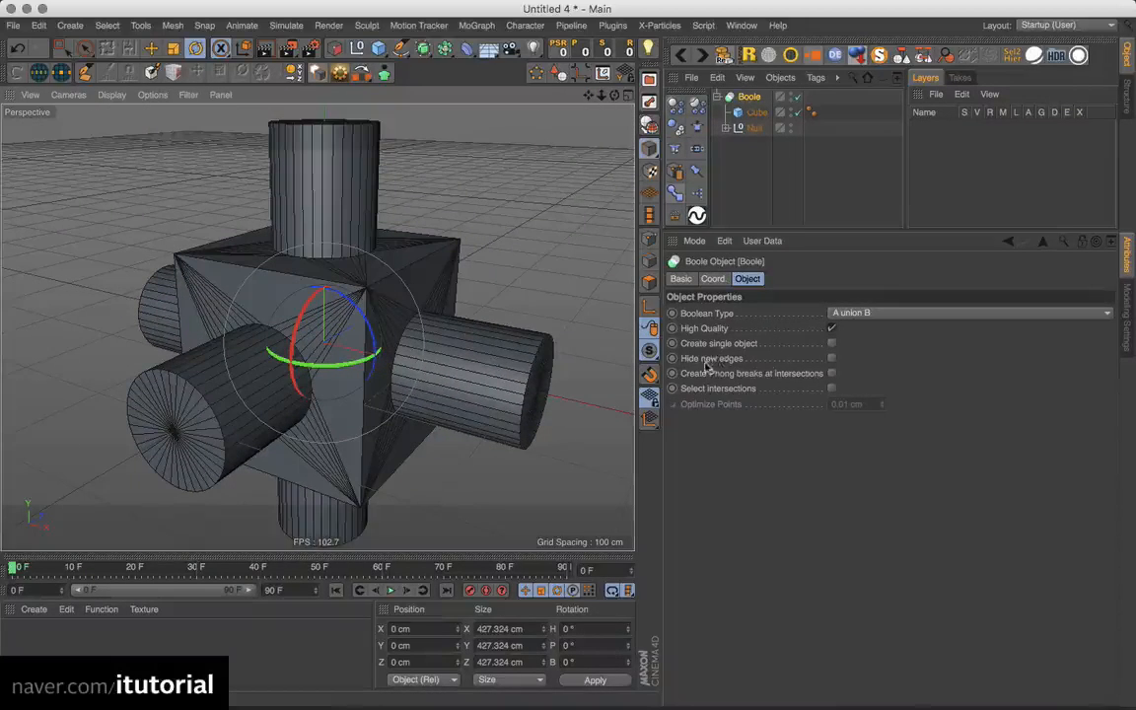
pyautogui.click(832, 358)
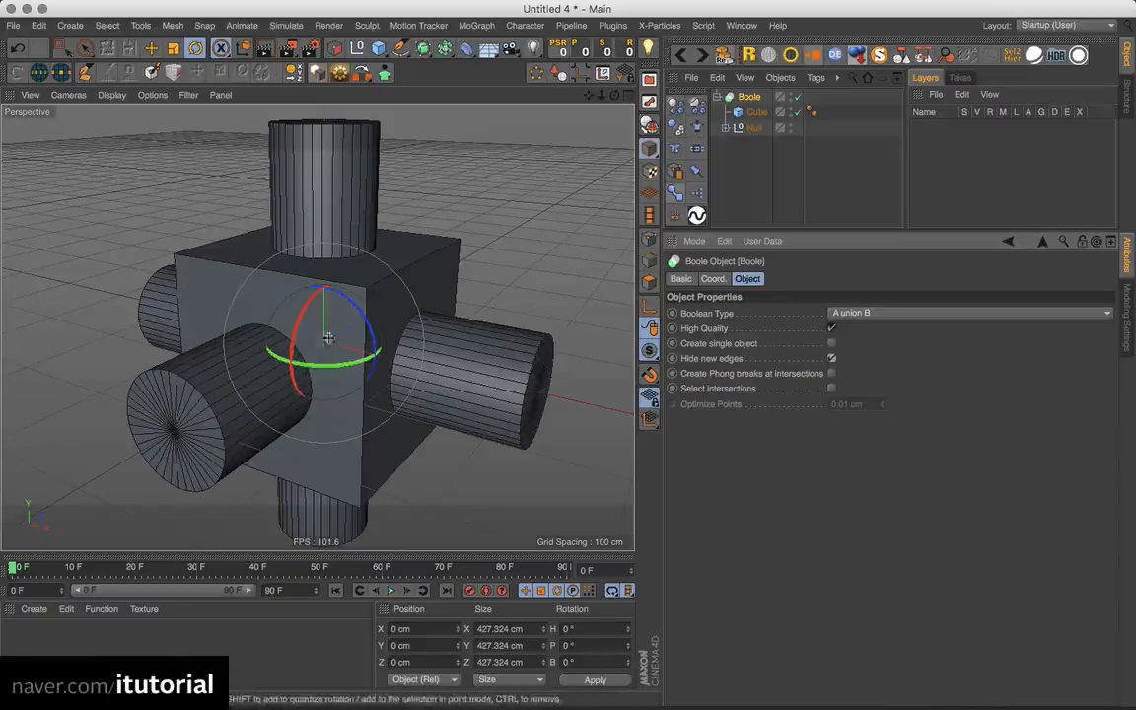
pyautogui.keyDown('alt'); pyautogui.moveTo(394, 311); pyautogui.dragTo(439, 330); pyautogui.keyUp('alt')
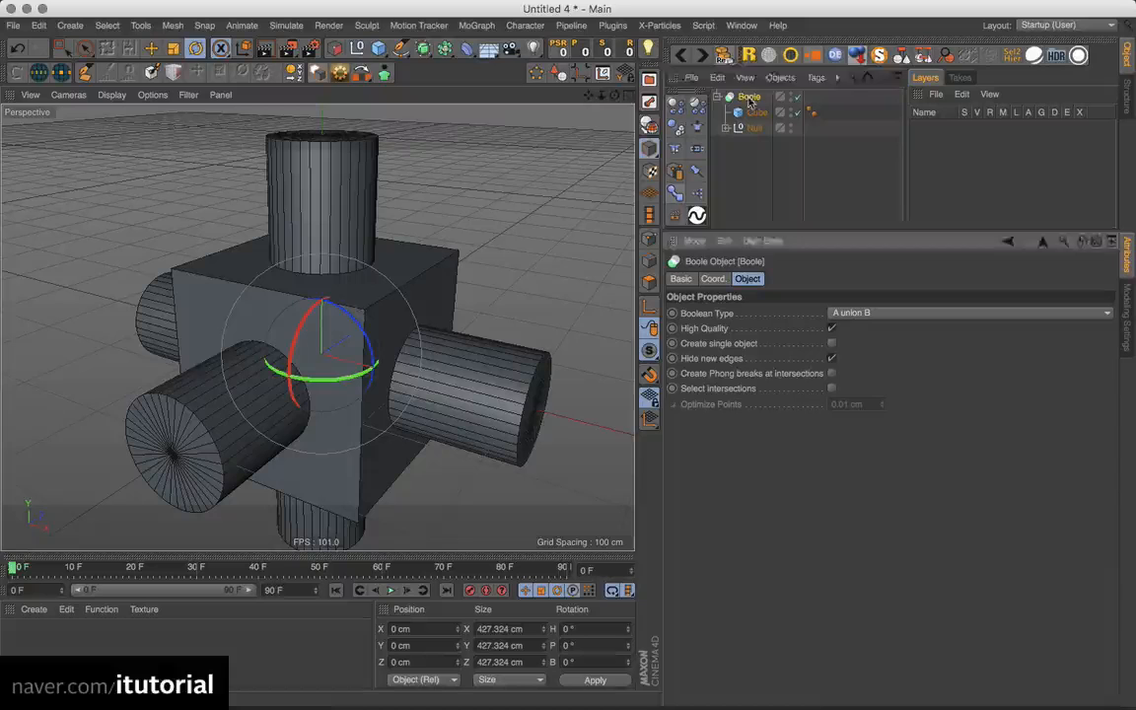
# Collapse the Boole's hierarchy and select the Boole object.
pyautogui.click(718, 97)
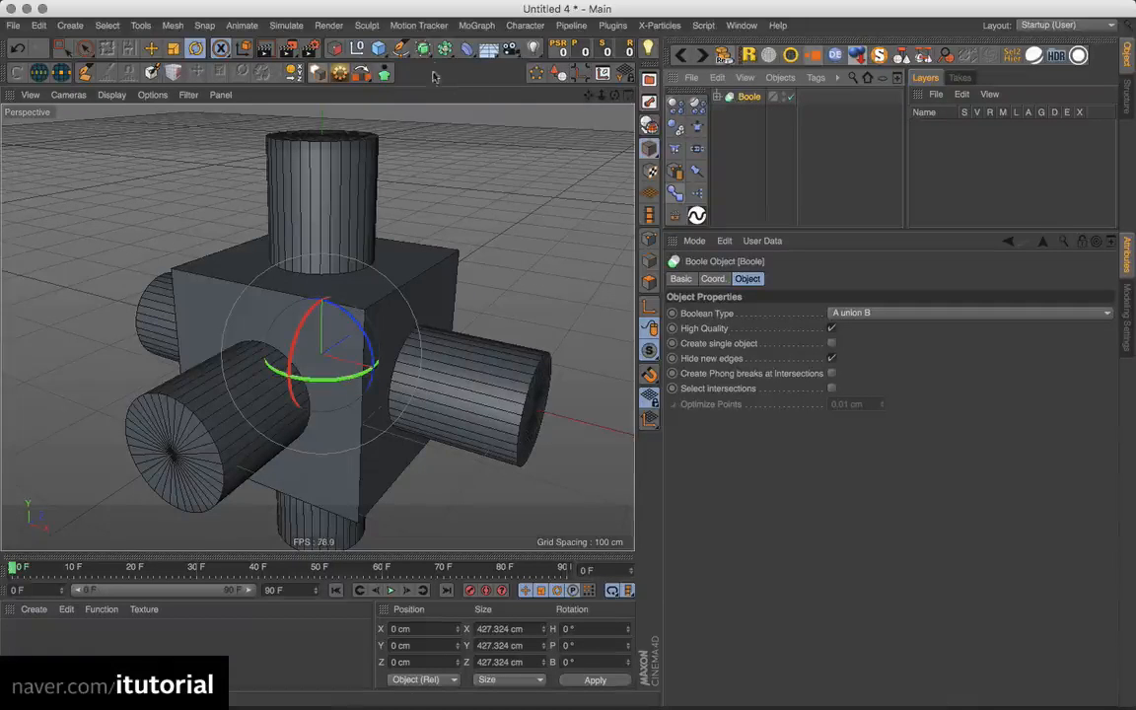
pyautogui.click(749, 107)
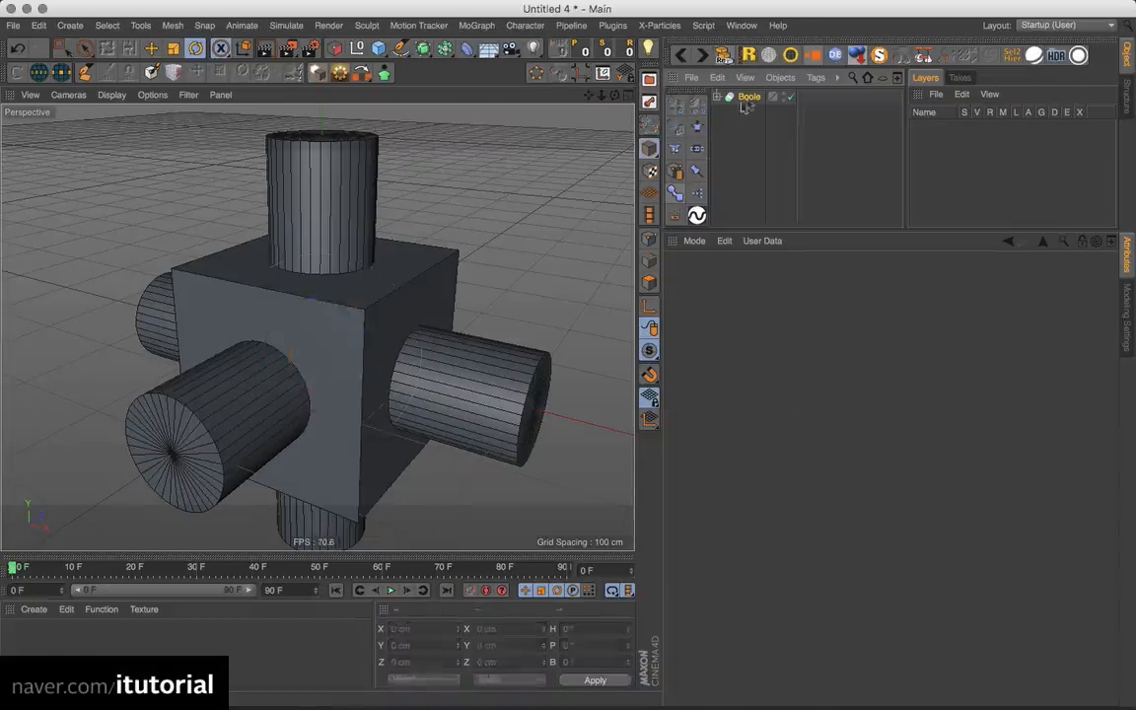
pyautogui.click(748, 97)
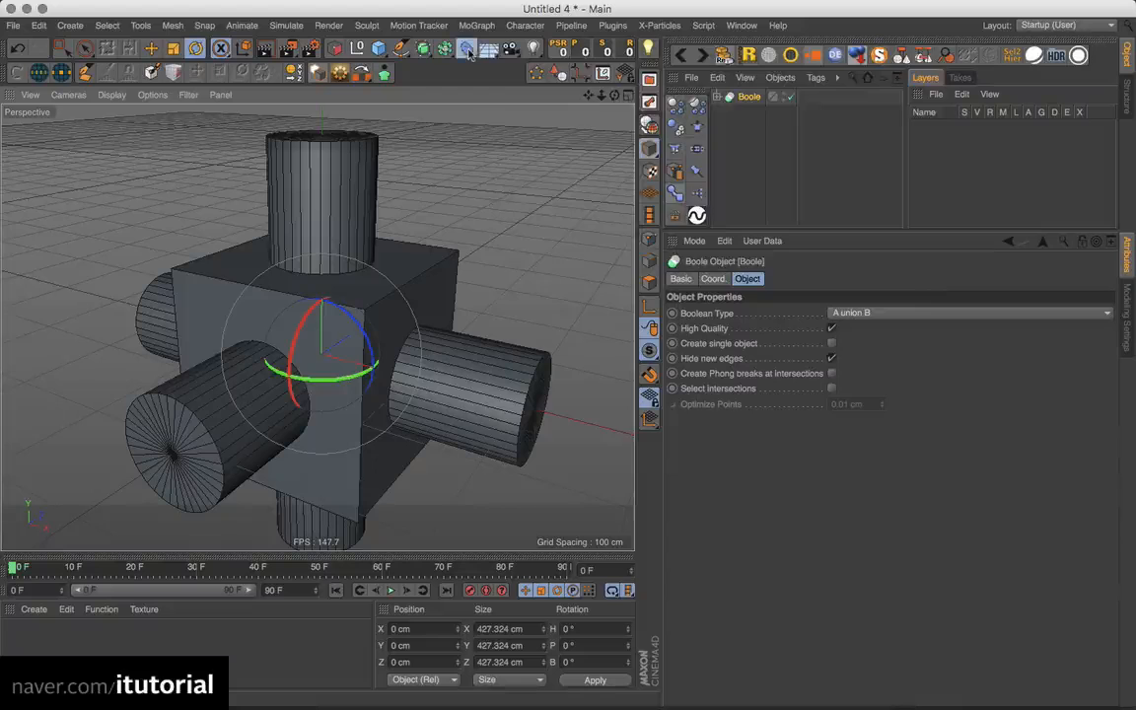
# Add a Bevel deformer and group it with the Boole object under a null.
pyautogui.moveTo(469, 54); pyautogui.dragTo(620, 261)
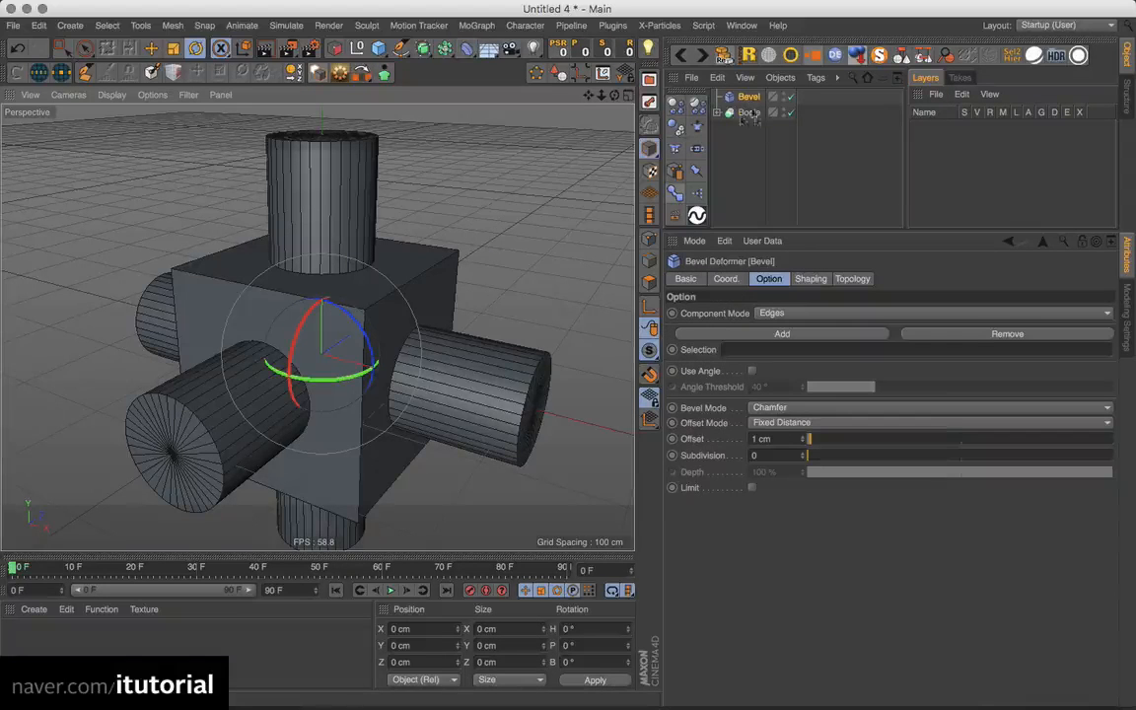
pyautogui.click(746, 112)
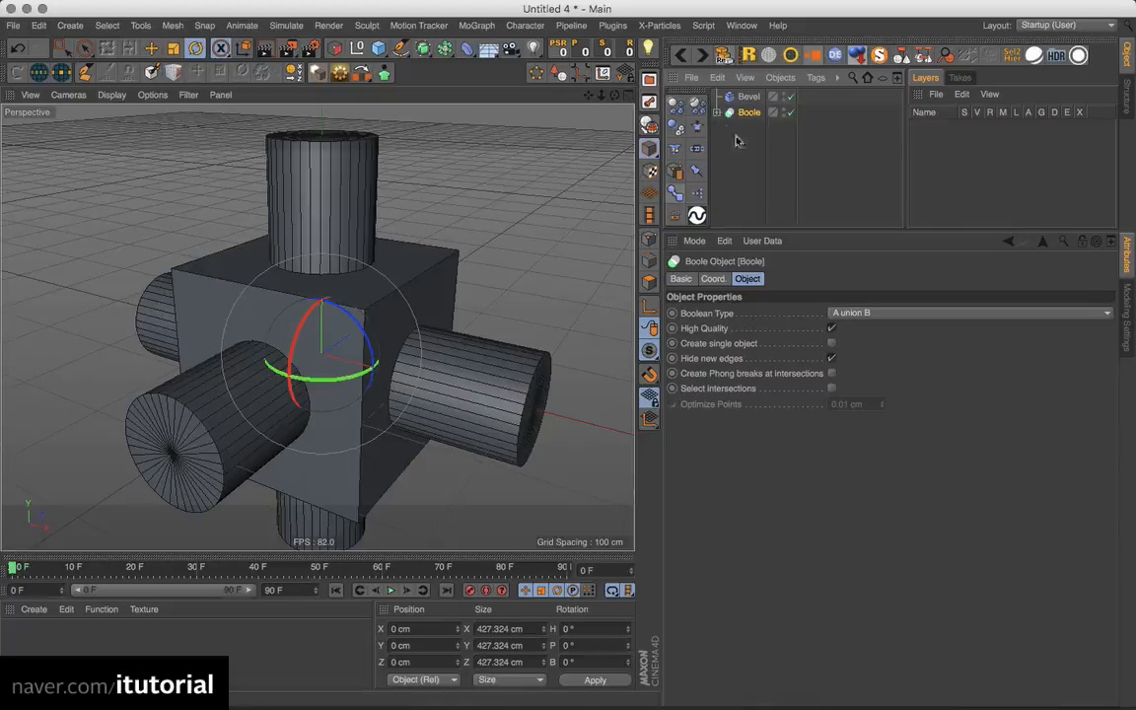
pyautogui.click(717, 113)
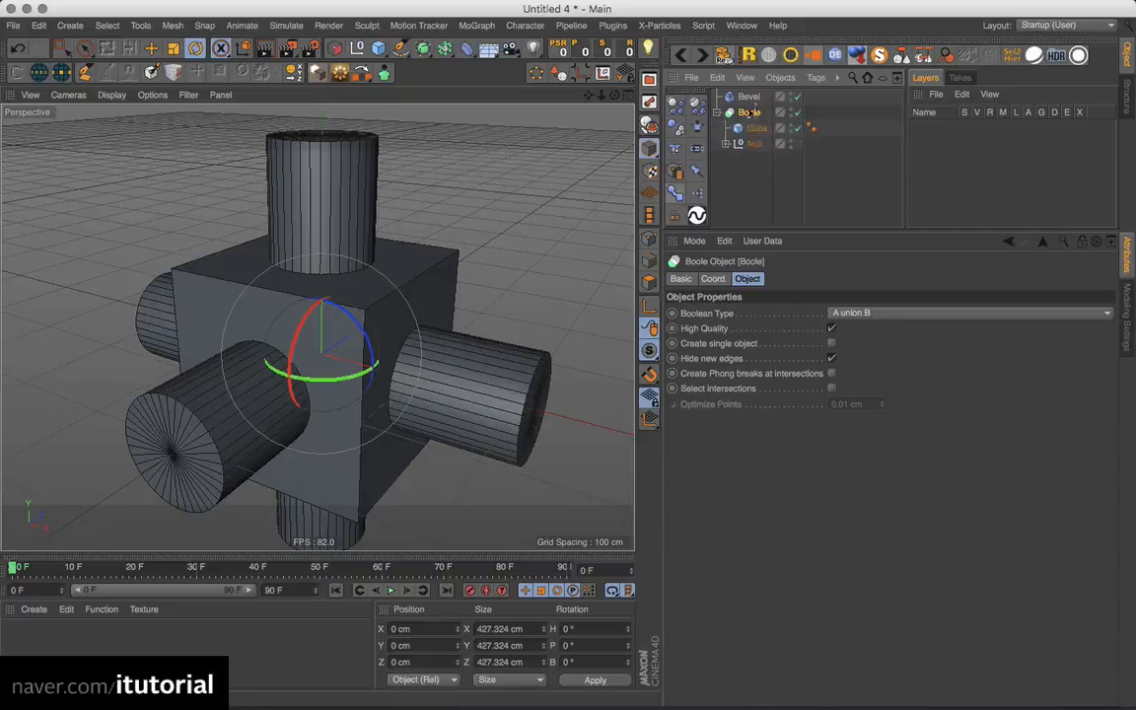
pyautogui.click(717, 112)
pyautogui.moveTo(752, 127); pyautogui.dragTo(730, 94)
pyautogui.hotkey('alt', 'g')
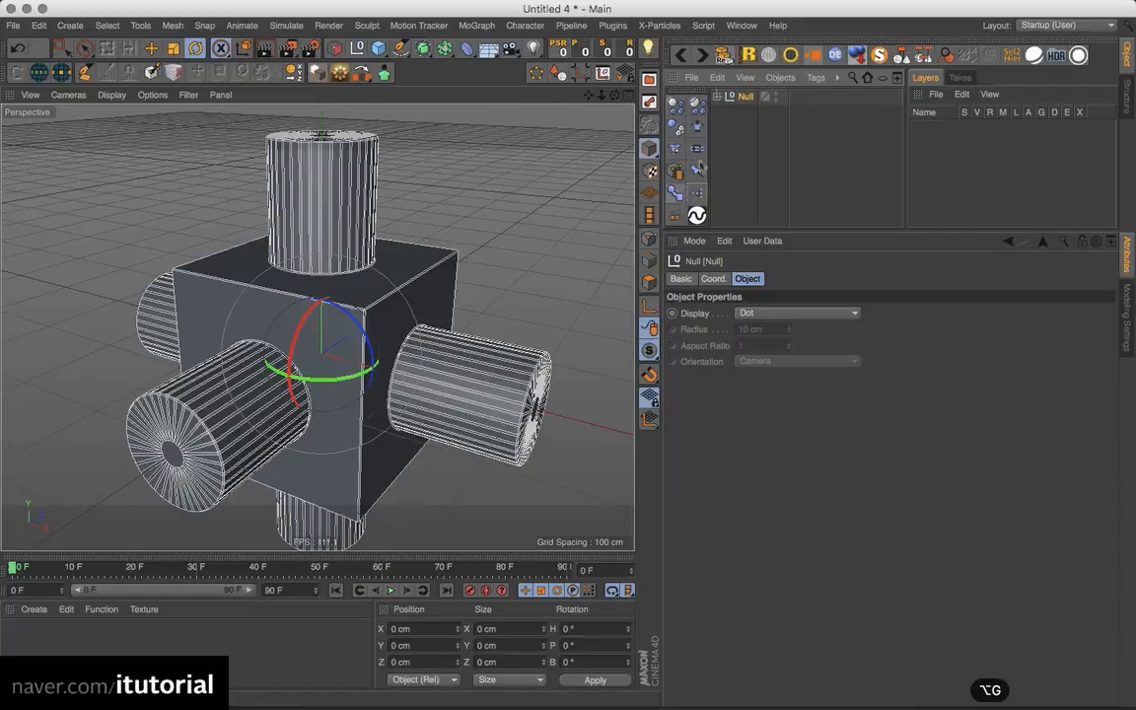
# Place the Bevel deformer below the Boole inside the null and set its offset to 5 cm.
pyautogui.click(756, 116)
pyautogui.moveTo(766, 128)
pyautogui.mouseDown()
pyautogui.moveTo(777, 122)
pyautogui.moveTo(761, 105)
pyautogui.mouseUp()
pyautogui.click(757, 130)
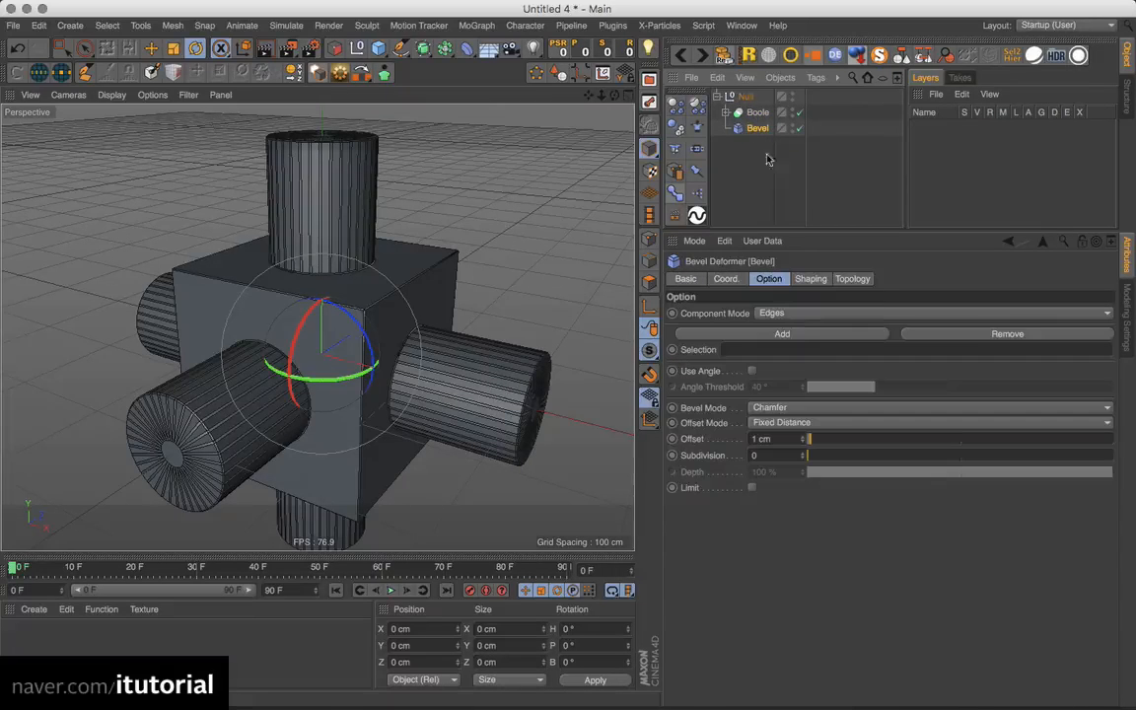
pyautogui.click(823, 444)
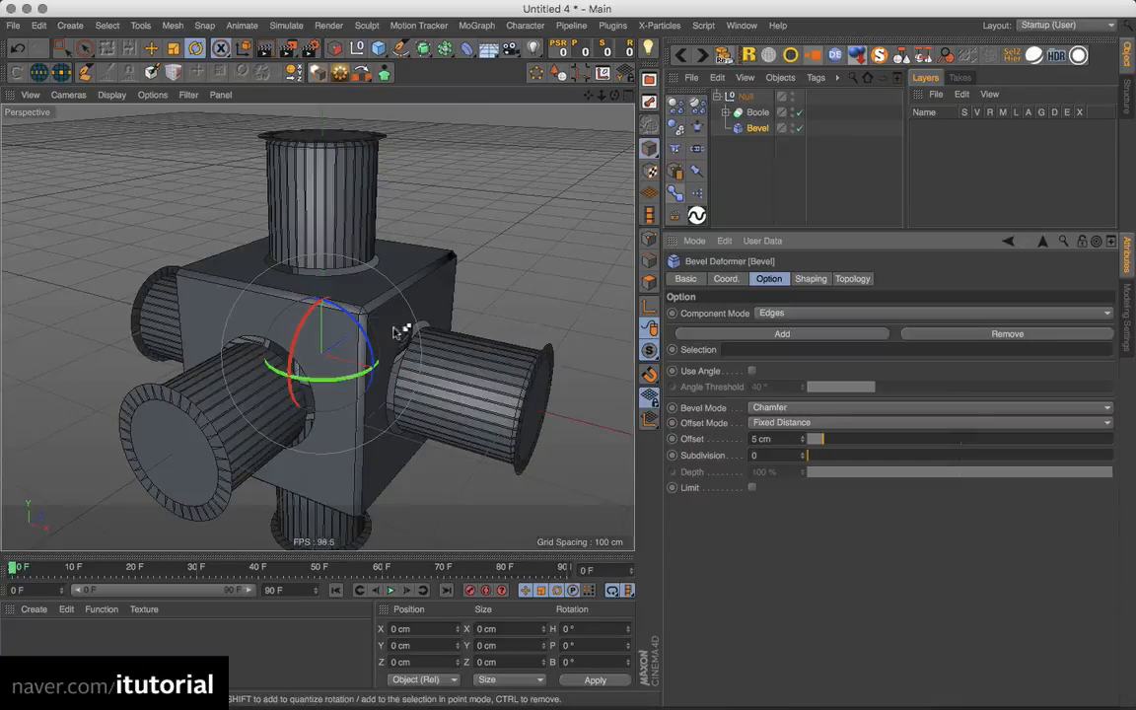
# Try limiting the bevel with Use Angle at a 42° threshold, then disable the option.
pyautogui.keyDown('alt'); pyautogui.moveTo(395, 332); pyautogui.dragTo(448, 302, button='right'); pyautogui.keyUp('alt')
pyautogui.keyDown('alt'); pyautogui.moveTo(449, 302); pyautogui.dragTo(406, 294, button='middle'); pyautogui.keyUp('alt')
pyautogui.moveTo(416, 340)
pyautogui.keyDown('alt'); pyautogui.mouseDown()
pyautogui.moveTo(421, 394)
pyautogui.moveTo(449, 347)
pyautogui.moveTo(388, 324)
pyautogui.moveTo(435, 341)
pyautogui.mouseUp(); pyautogui.keyUp('alt')
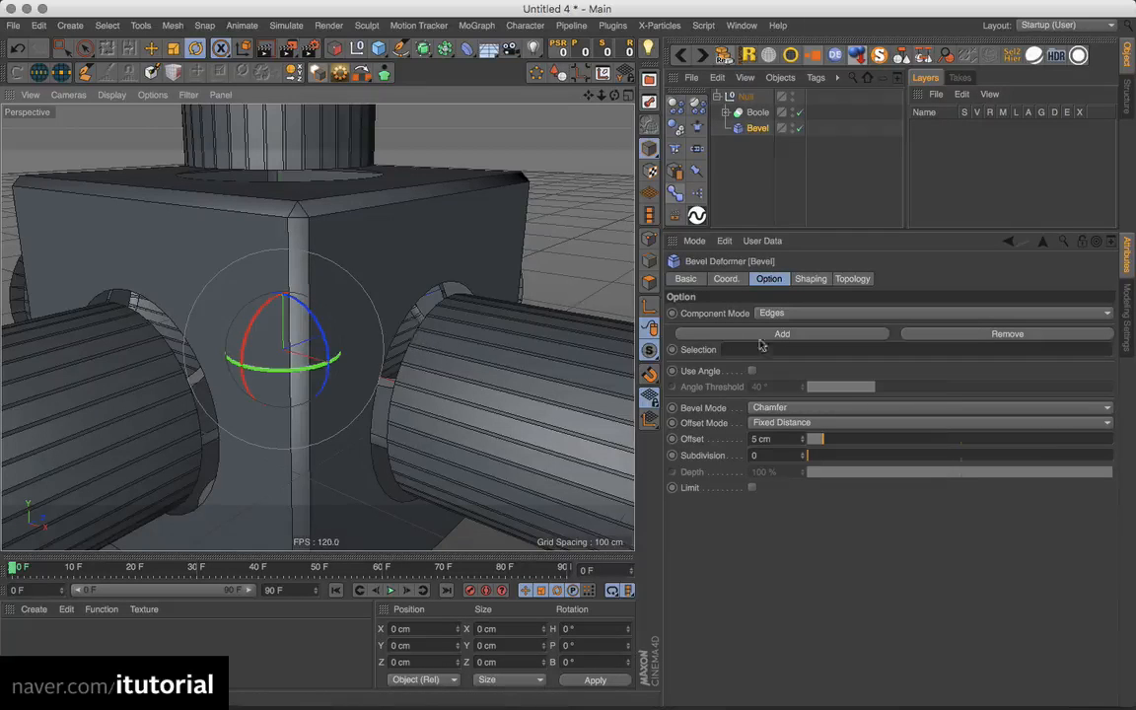
pyautogui.click(752, 371)
pyautogui.moveTo(866, 395)
pyautogui.mouseDown()
pyautogui.moveTo(918, 391)
pyautogui.moveTo(857, 387)
pyautogui.moveTo(901, 395)
pyautogui.moveTo(879, 392)
pyautogui.mouseUp()
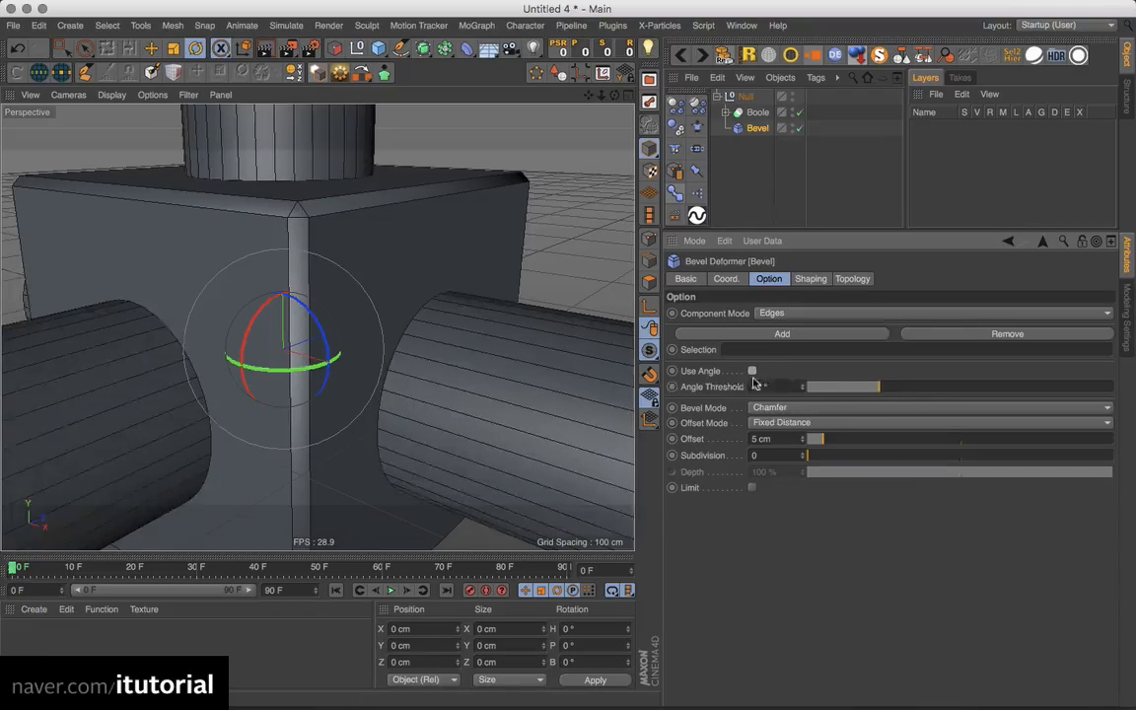
pyautogui.click(752, 371)
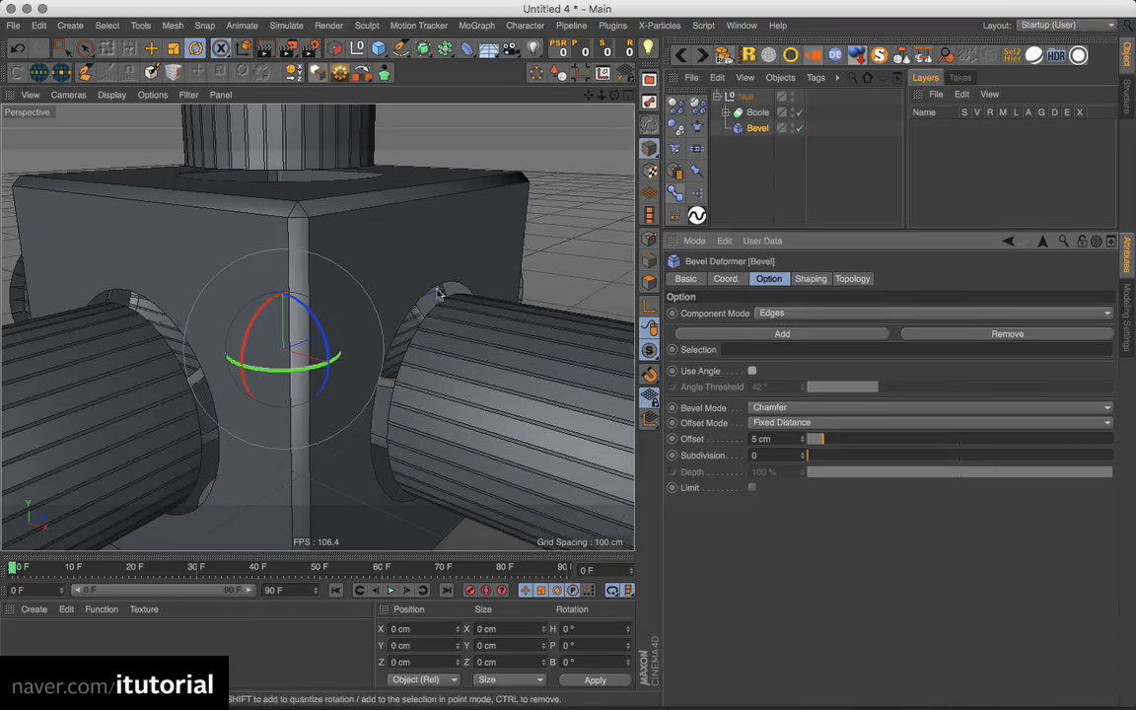
# Enable Create single object and Select Intersections on the Boole object.
pyautogui.click(755, 112)
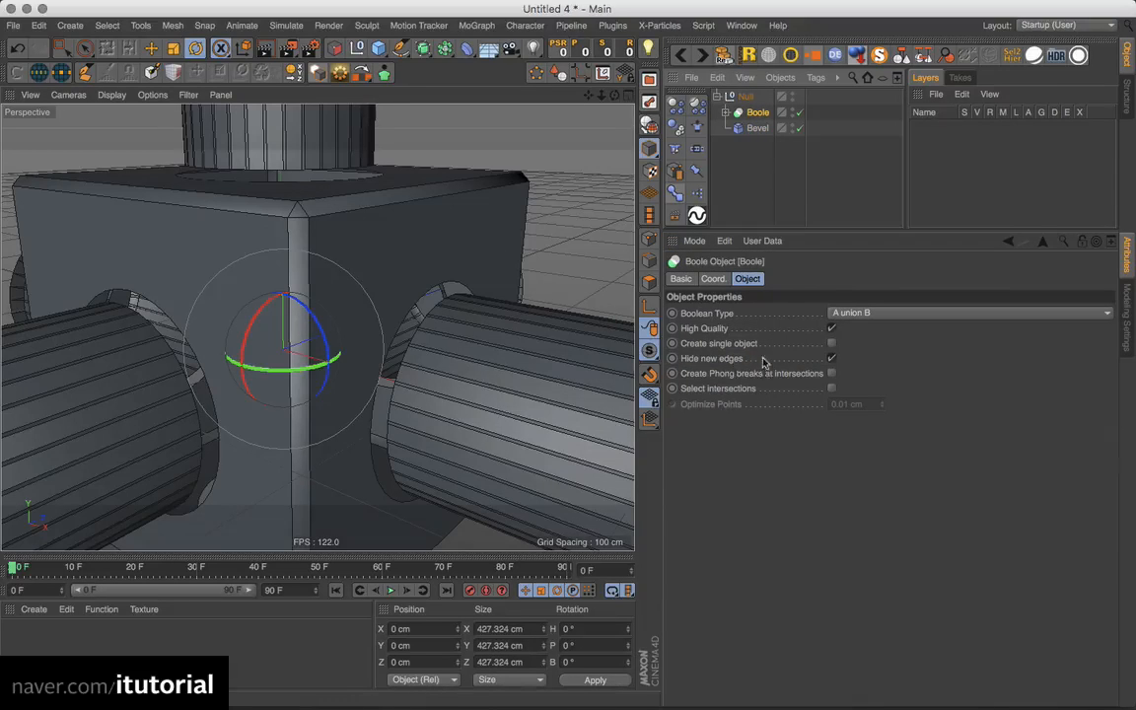
pyautogui.click(831, 344)
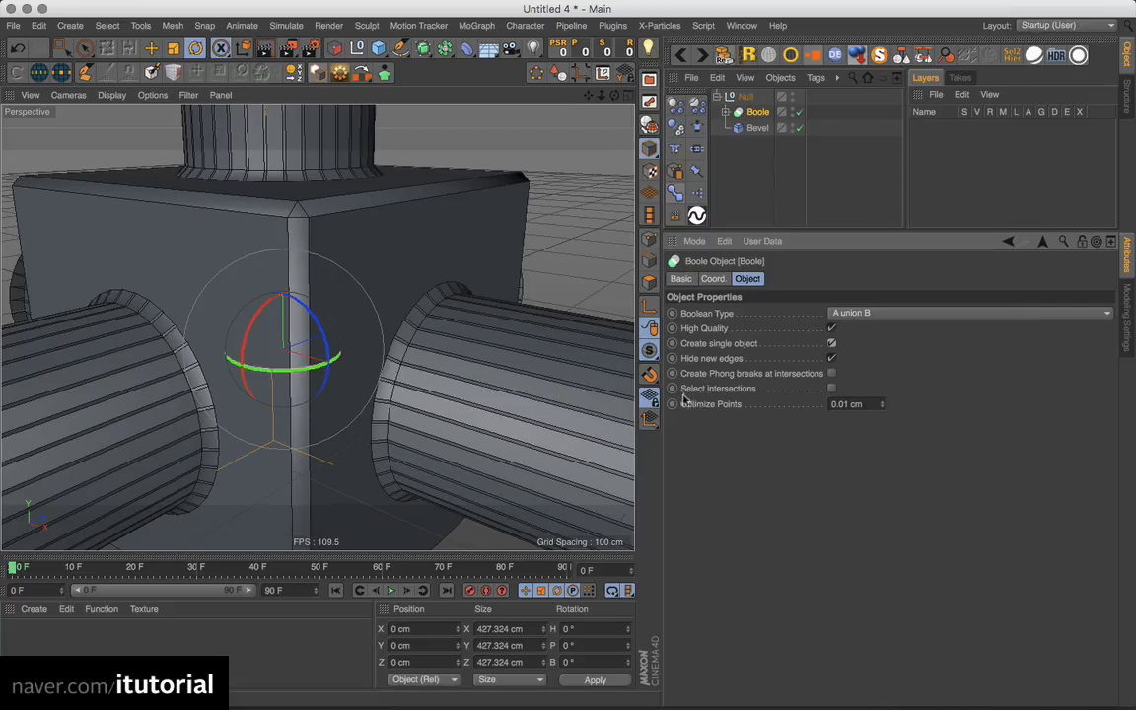
pyautogui.click(831, 388)
# Restrict the Bevel deformer to the intersection selection I, with a 13 cm offset and a subdivision of 5.
pyautogui.click(756, 129)
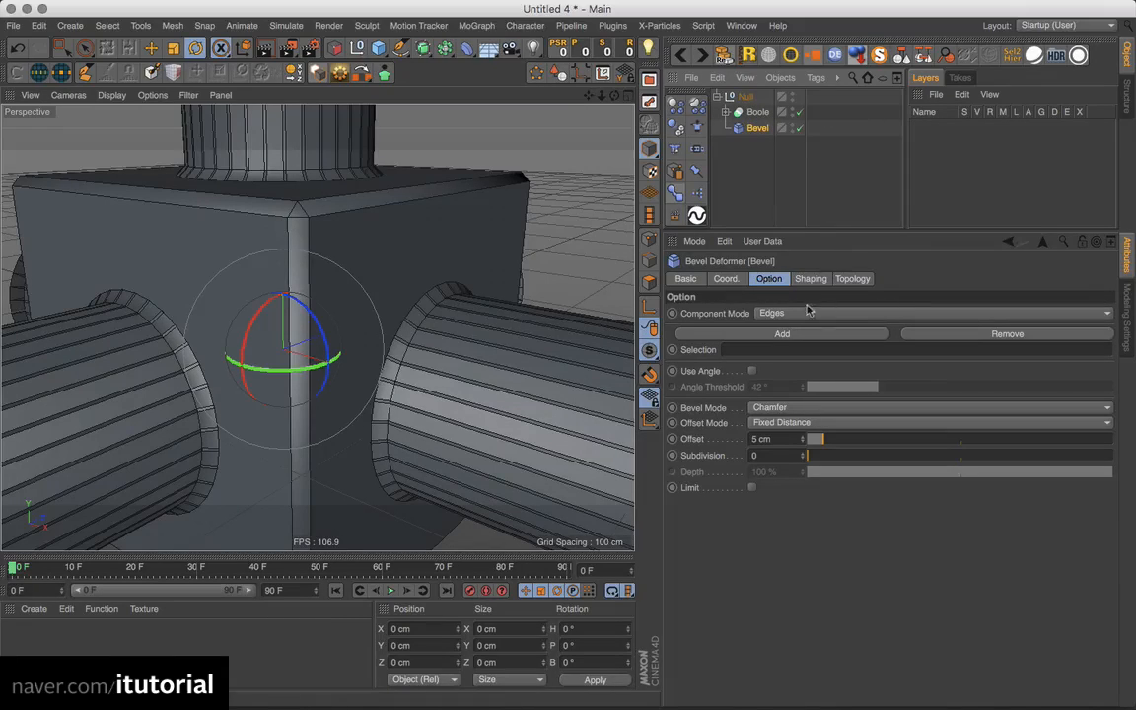
pyautogui.click(754, 351)
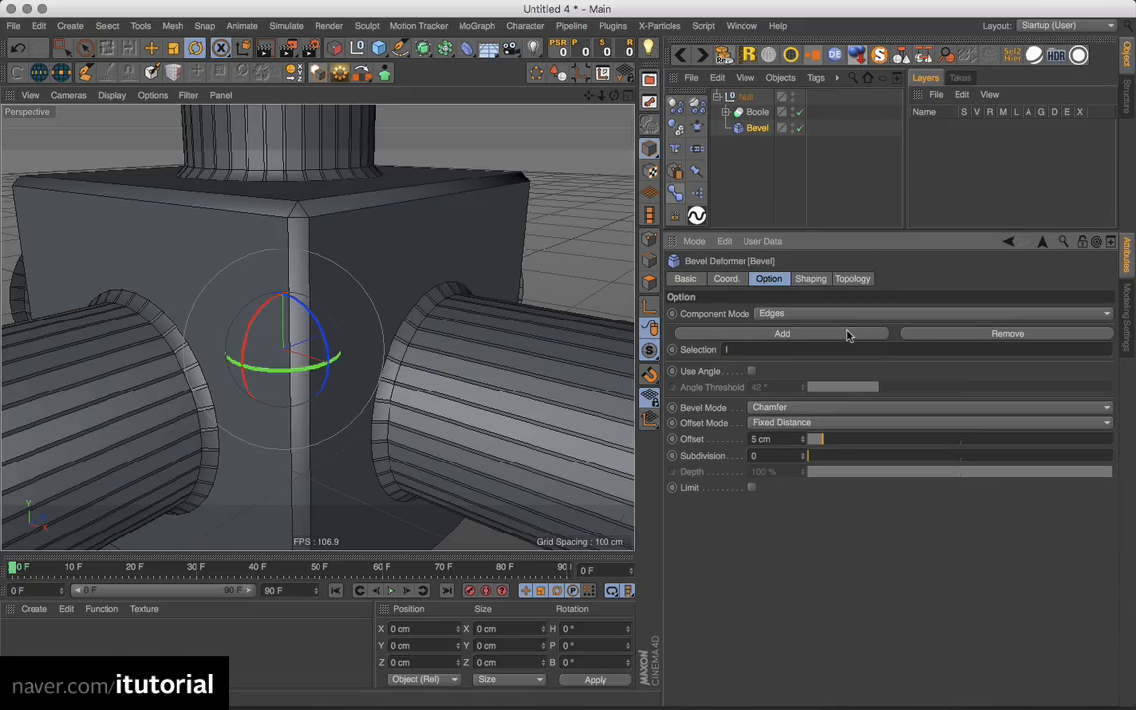
pyautogui.press('Return')
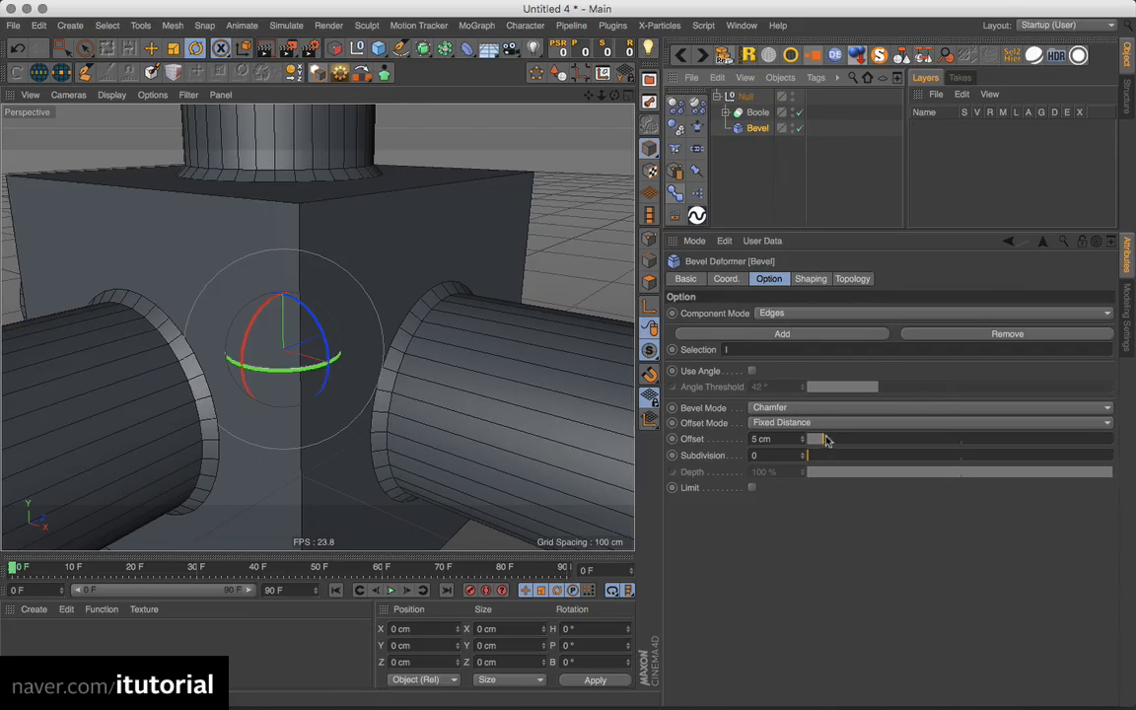
pyautogui.moveTo(825, 440)
pyautogui.mouseDown()
pyautogui.moveTo(837, 456)
pyautogui.moveTo(883, 459)
pyautogui.moveTo(838, 439)
pyautogui.moveTo(846, 441)
pyautogui.mouseUp()
pyautogui.moveTo(464, 317)
pyautogui.keyDown('alt'); pyautogui.mouseDown()
pyautogui.moveTo(489, 322)
pyautogui.moveTo(454, 338)
pyautogui.moveTo(471, 338)
pyautogui.mouseUp(); pyautogui.keyUp('alt')
# Display the model in Gouraud Shading and examine the rounded seams between the cylinders and the cube up close.
pyautogui.click(110, 94)
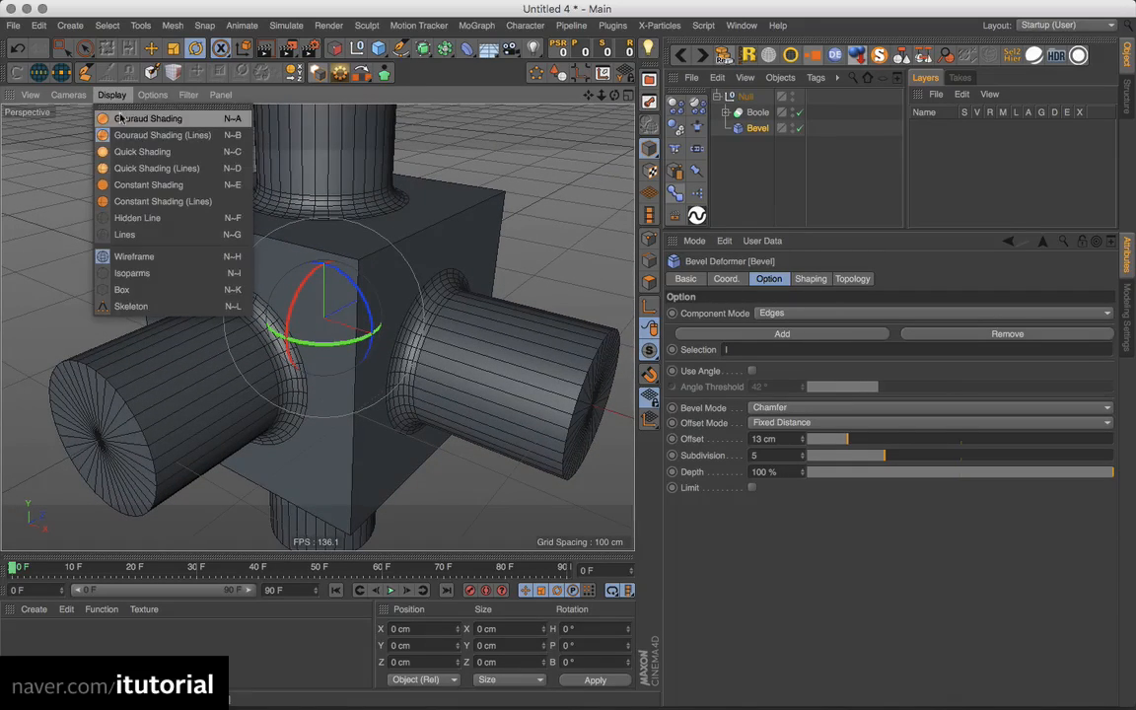
pyautogui.click(113, 115)
pyautogui.scroll(6, 355, 319)
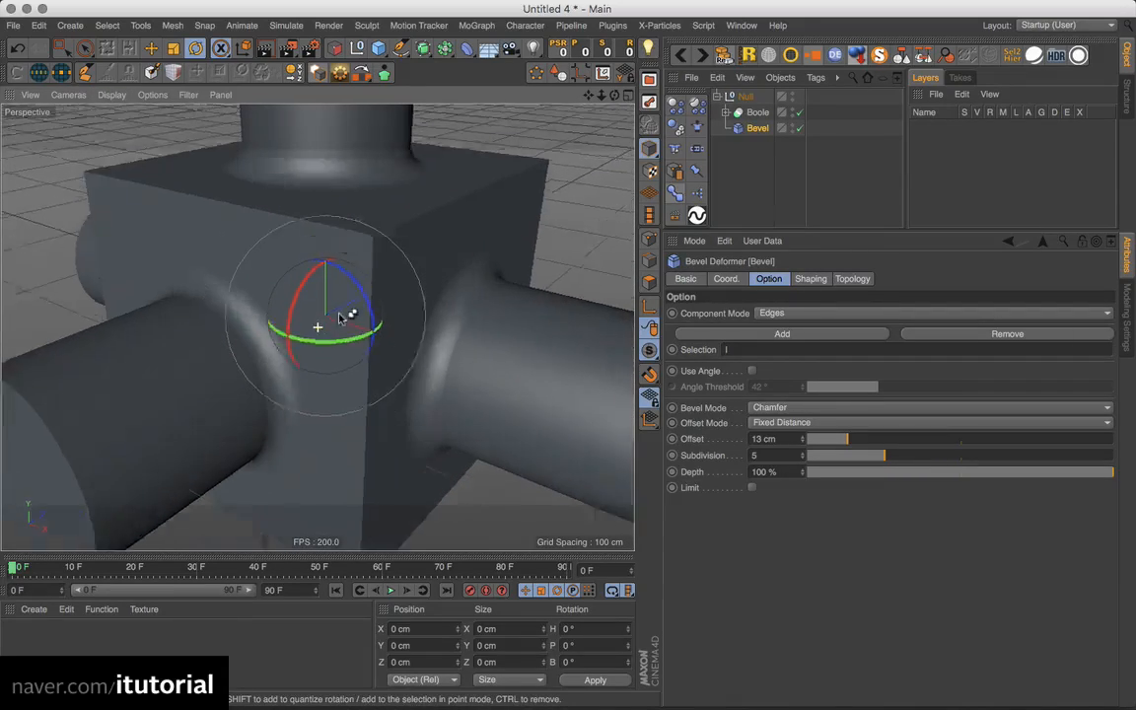
pyautogui.keyDown('alt'); pyautogui.moveTo(373, 309); pyautogui.dragTo(381, 256); pyautogui.keyUp('alt')
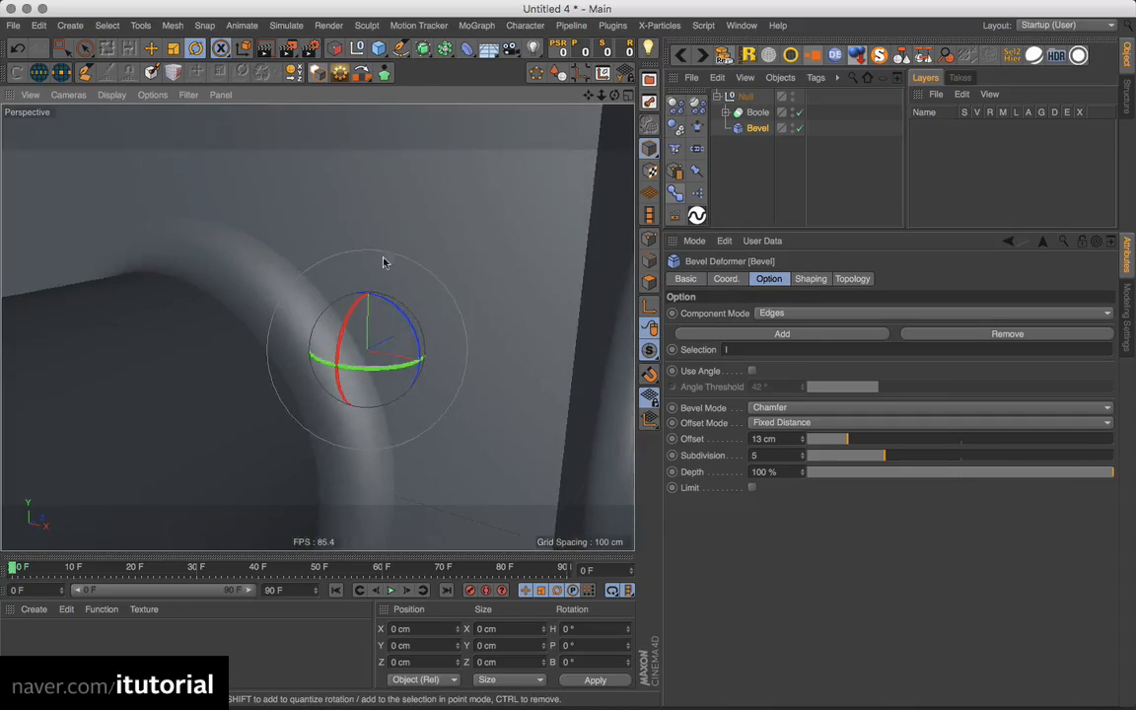
pyautogui.click(151, 48)
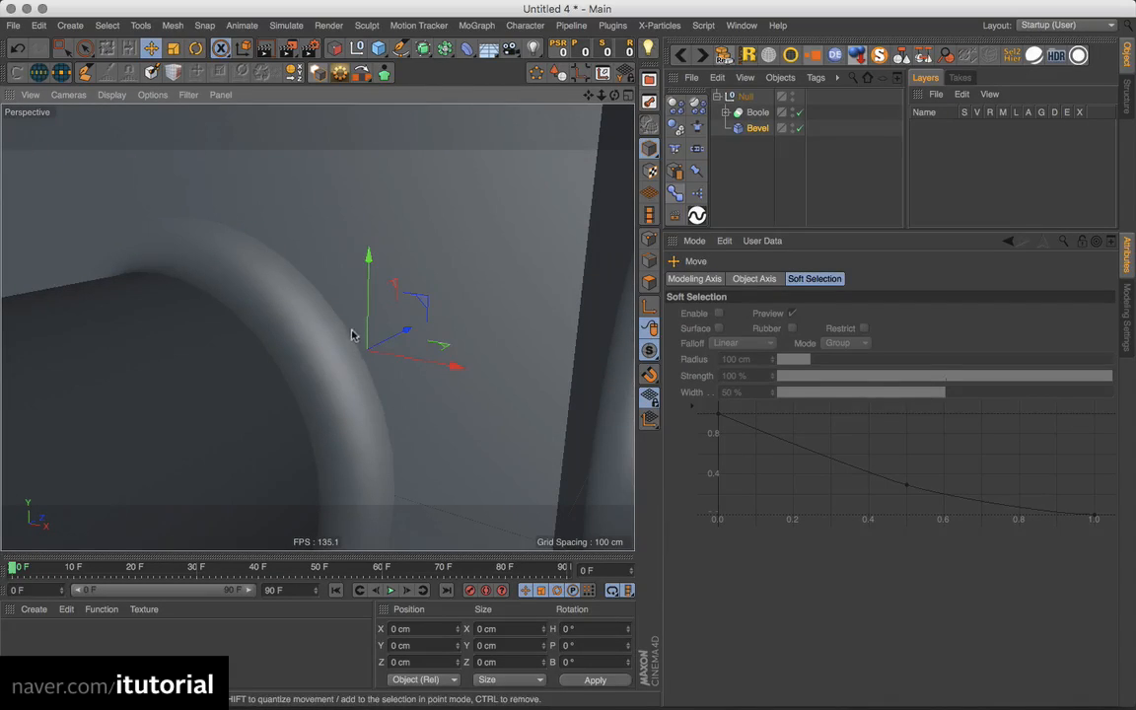
pyautogui.moveTo(418, 348)
pyautogui.keyDown('alt'); pyautogui.mouseDown()
pyautogui.moveTo(462, 334)
pyautogui.moveTo(430, 356)
pyautogui.moveTo(407, 355)
pyautogui.mouseUp(); pyautogui.keyUp('alt')
pyautogui.moveTo(329, 321)
pyautogui.keyDown('alt'); pyautogui.mouseDown()
pyautogui.moveTo(413, 276)
pyautogui.moveTo(331, 318)
pyautogui.moveTo(407, 310)
pyautogui.moveTo(398, 298)
pyautogui.moveTo(411, 305)
pyautogui.moveTo(312, 312)
pyautogui.mouseUp(); pyautogui.keyUp('alt')
pyautogui.scroll(-5, 418, 286)
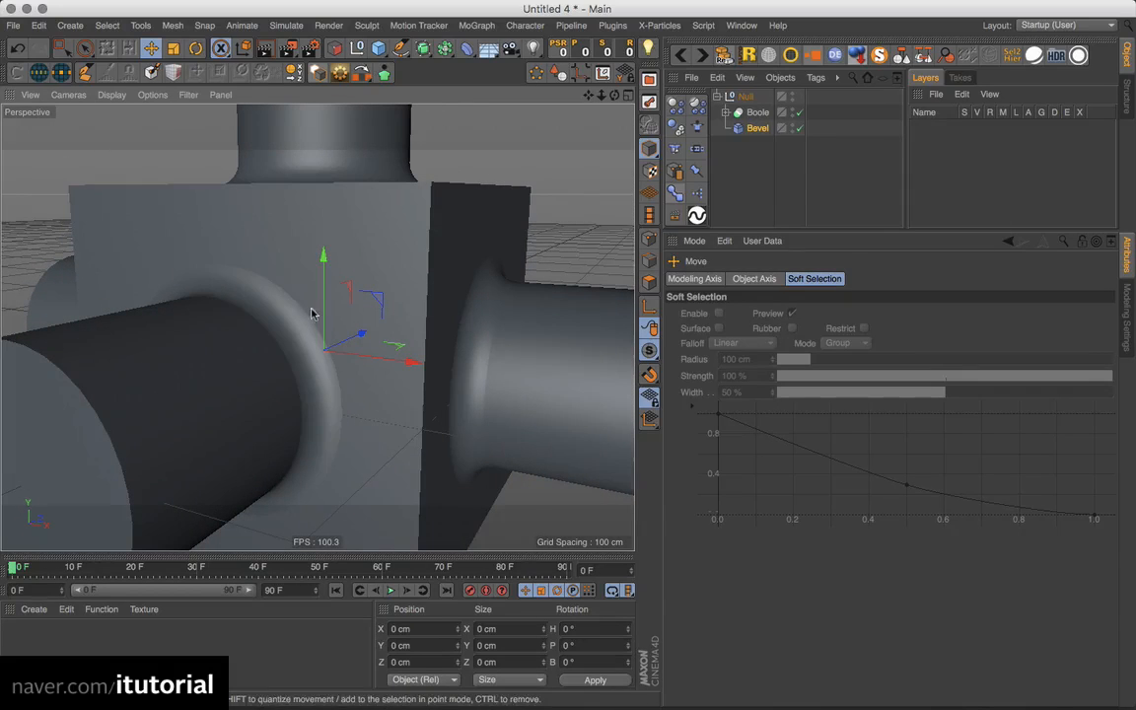
# Disable Phong Break Rounding in the Bevel deformer's topology settings.
pyautogui.click(756, 129)
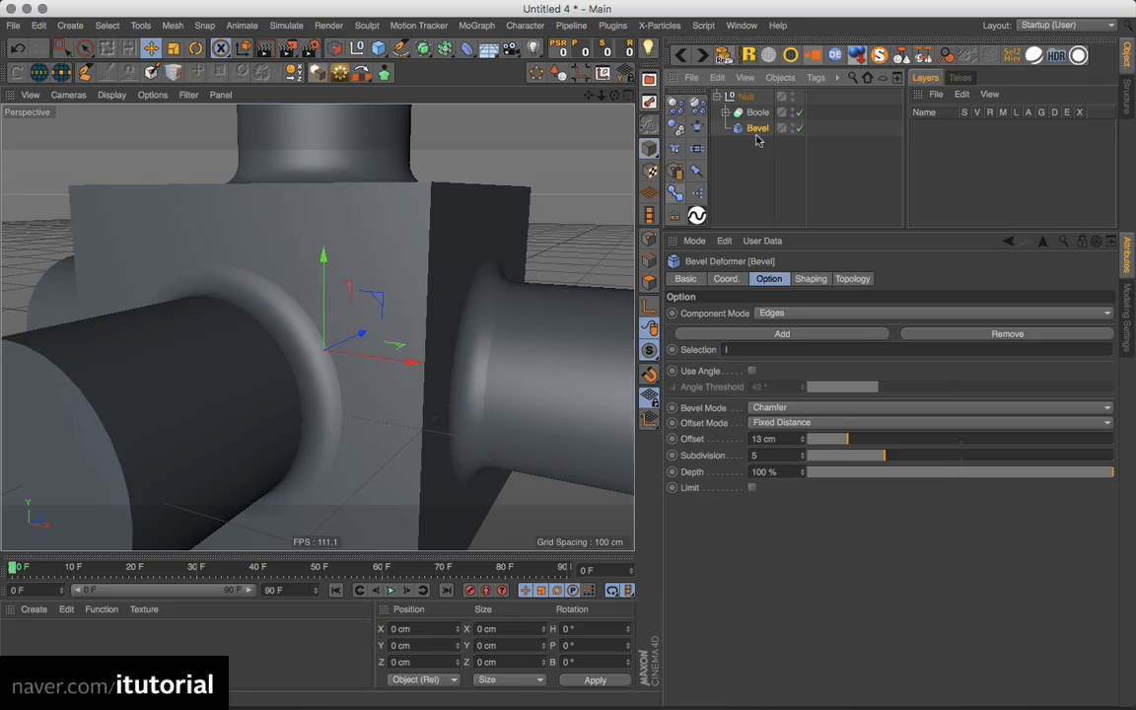
pyautogui.click(811, 280)
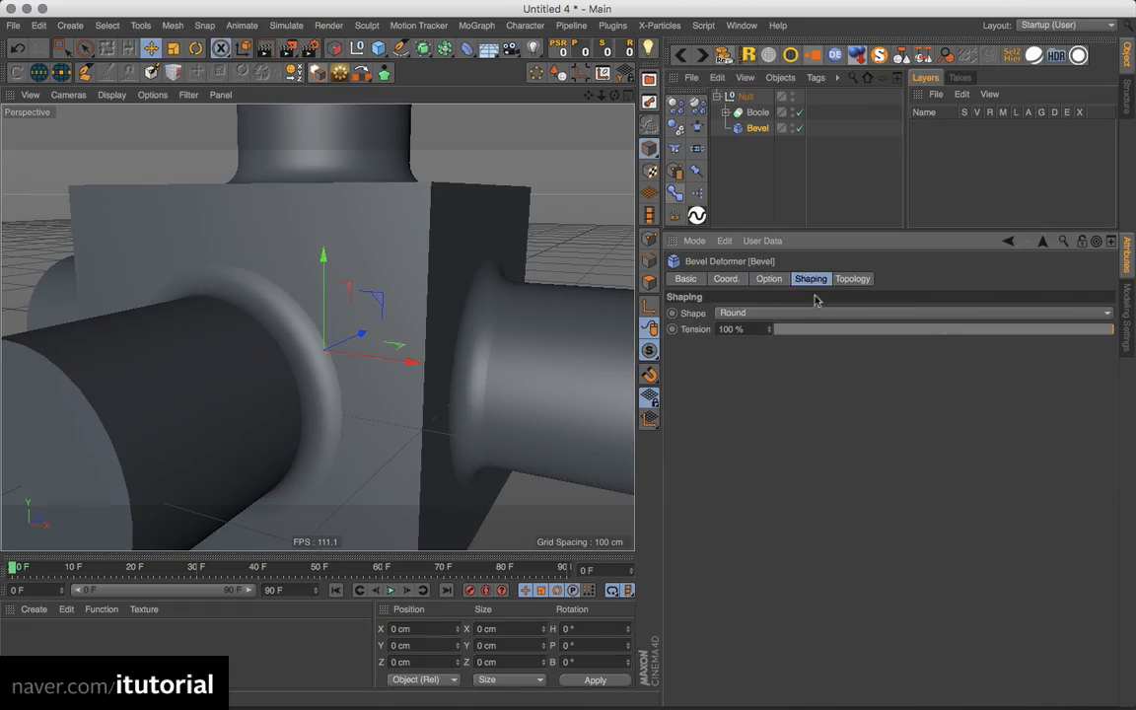
pyautogui.click(855, 282)
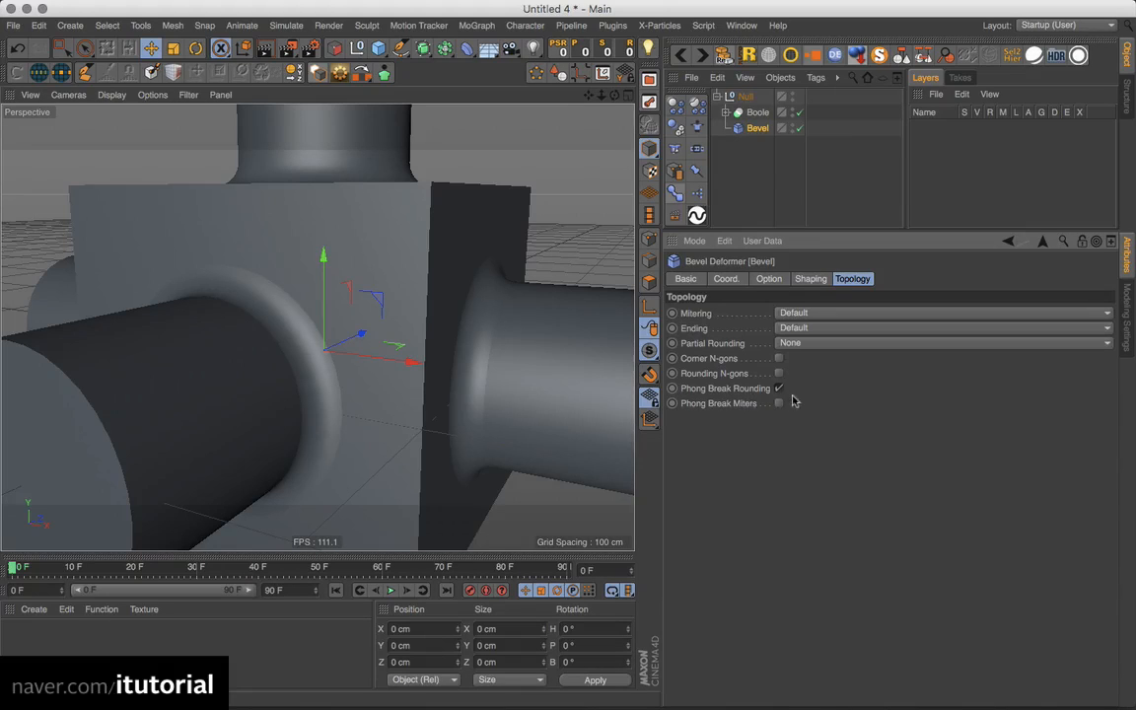
pyautogui.click(779, 389)
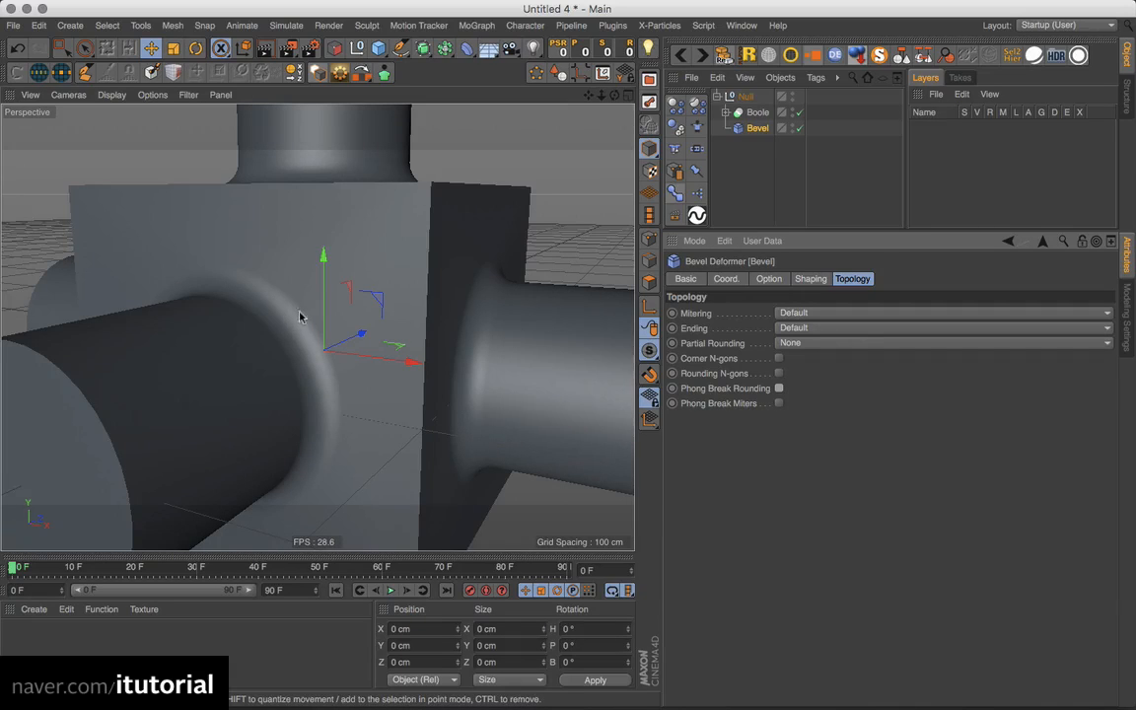
# Return the viewport display to Gouraud Shading (Lines) and inspect the whole beveled model.
pyautogui.click(111, 94)
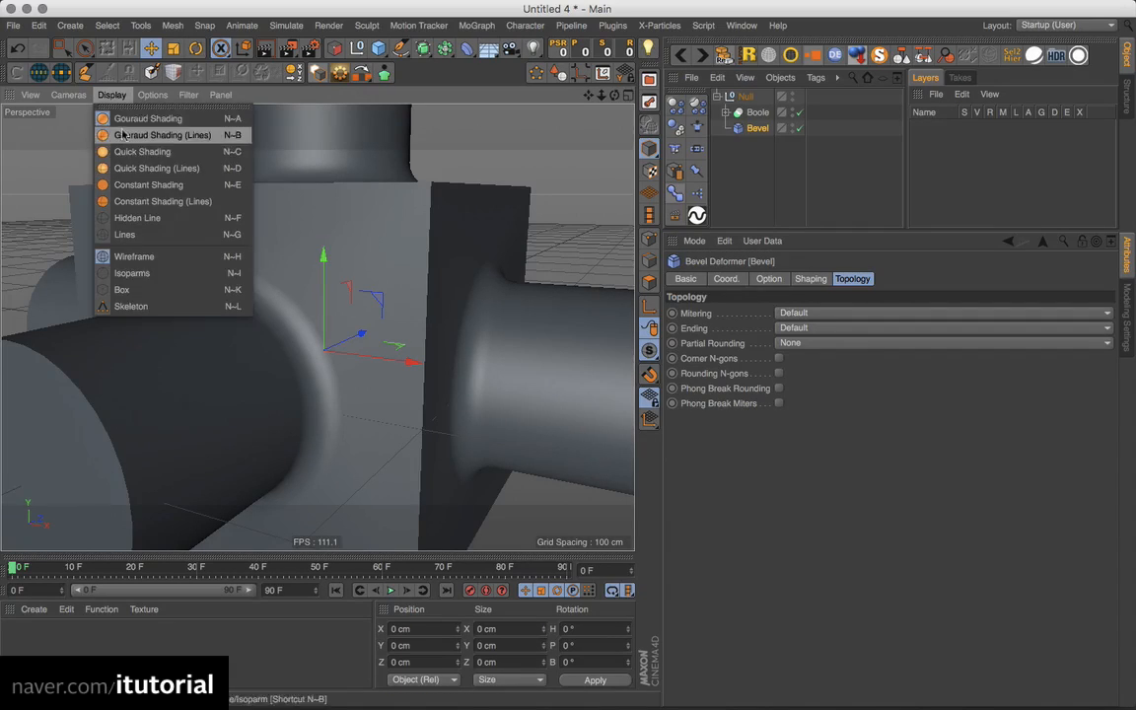
pyautogui.click(121, 124)
pyautogui.scroll(-10, 409, 325)
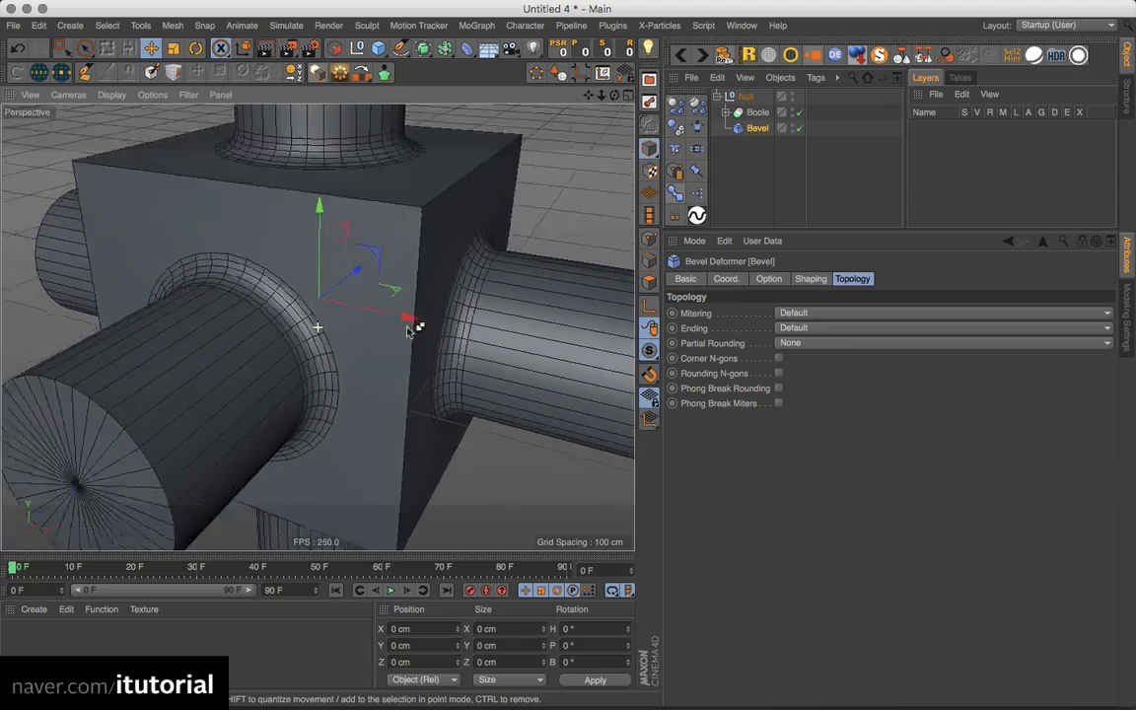
pyautogui.scroll(-3, 448, 343)
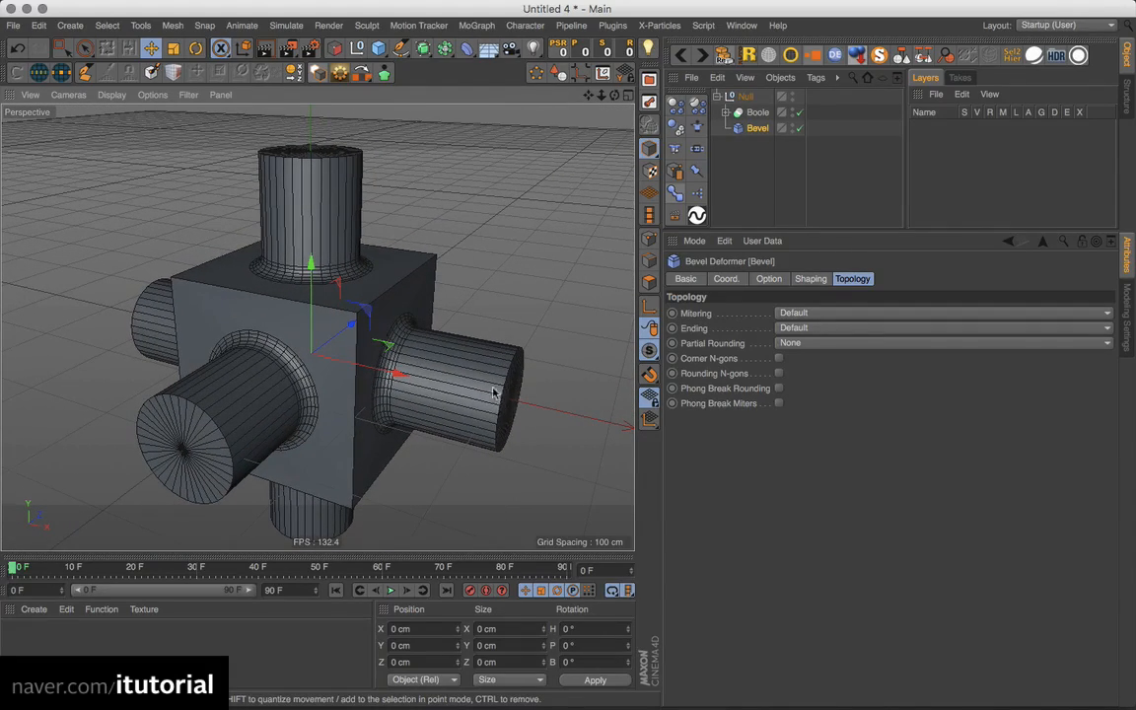
pyautogui.moveTo(494, 393)
pyautogui.keyDown('alt'); pyautogui.mouseDown()
pyautogui.moveTo(452, 341)
pyautogui.moveTo(495, 410)
pyautogui.mouseUp(); pyautogui.keyUp('alt')
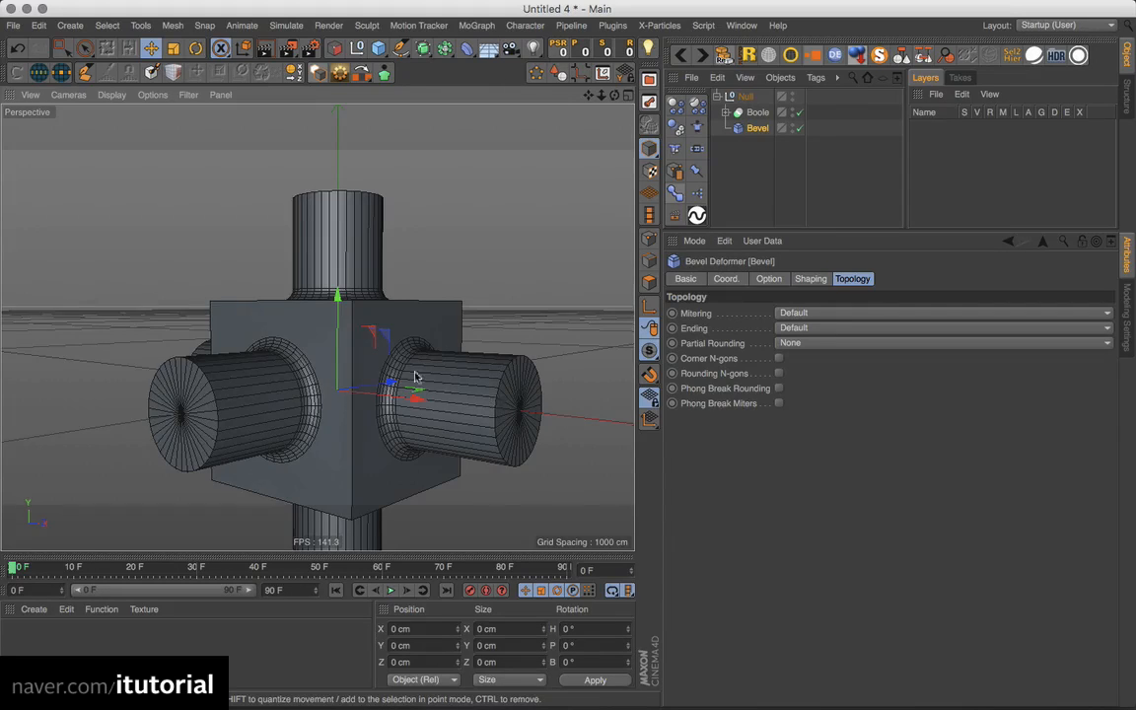
pyautogui.keyDown('alt'); pyautogui.moveTo(414, 375); pyautogui.dragTo(434, 403); pyautogui.keyUp('alt')
# Enable cap fillets with a 3 cm radius on all three cylinders at once.
pyautogui.click(726, 113)
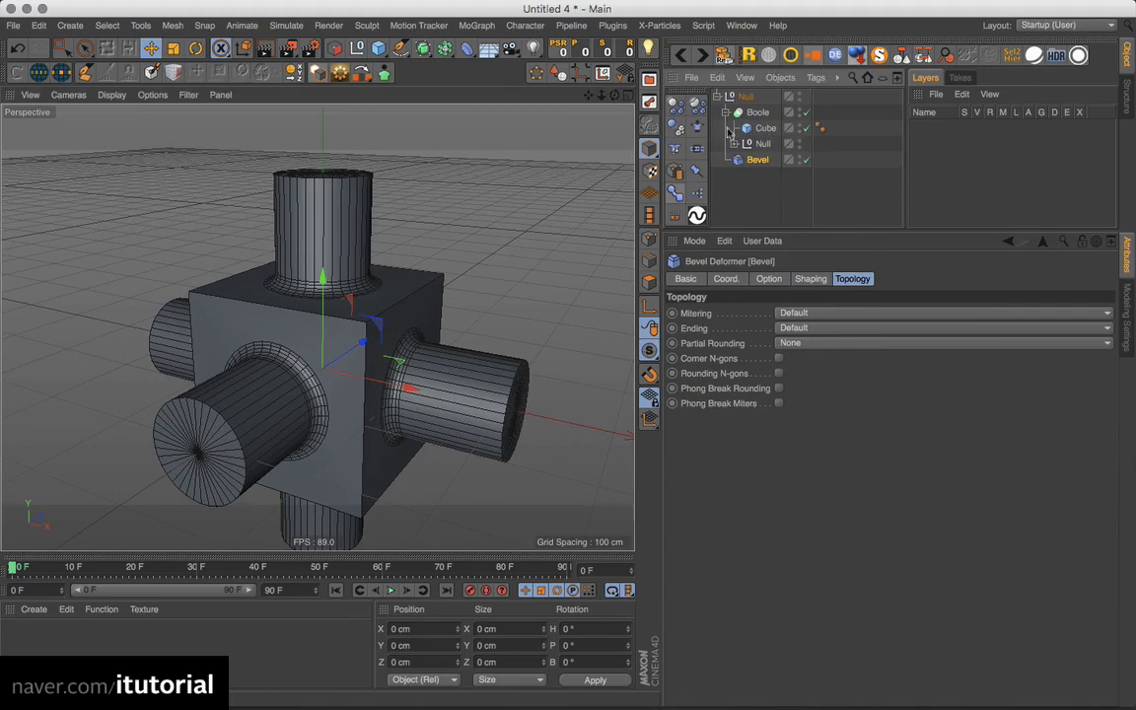
pyautogui.click(734, 144)
pyautogui.click(782, 161)
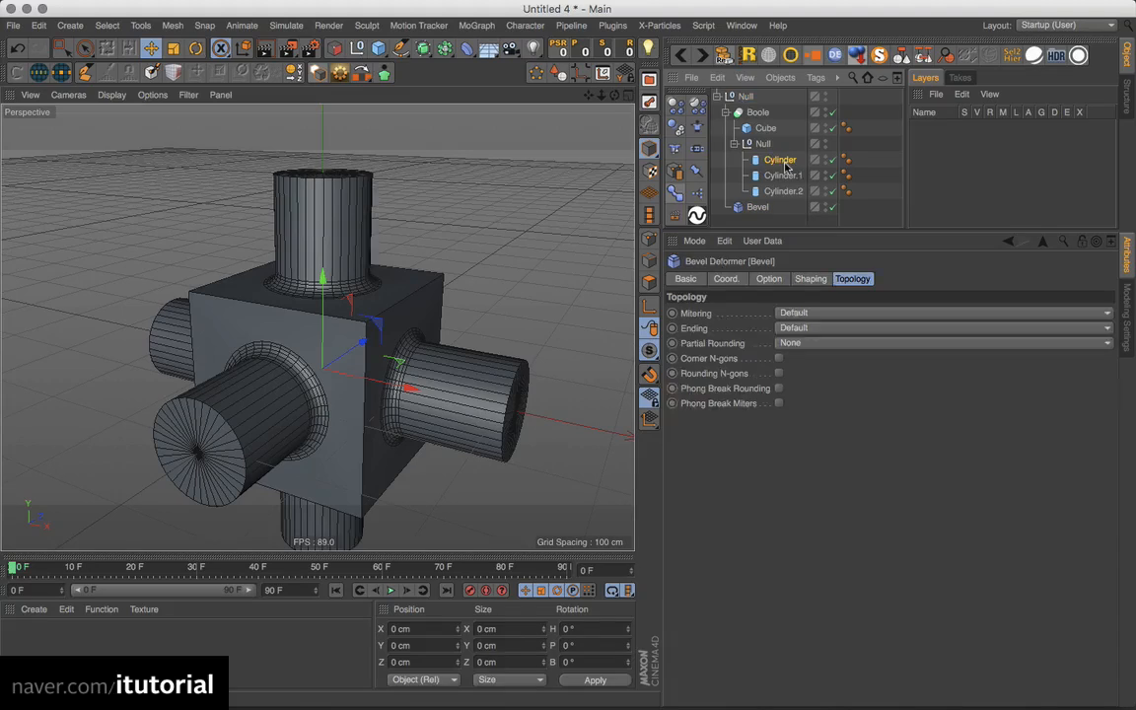
pyautogui.keyDown('shift'); pyautogui.click(781, 193); pyautogui.keyUp('shift')
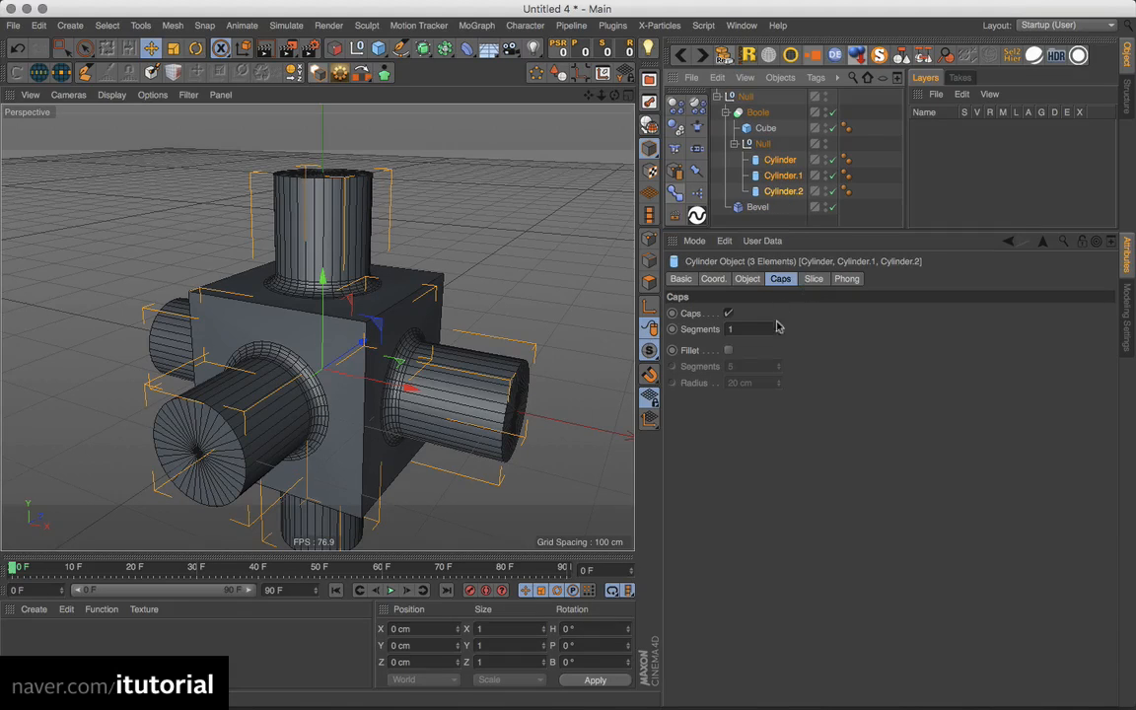
pyautogui.click(728, 351)
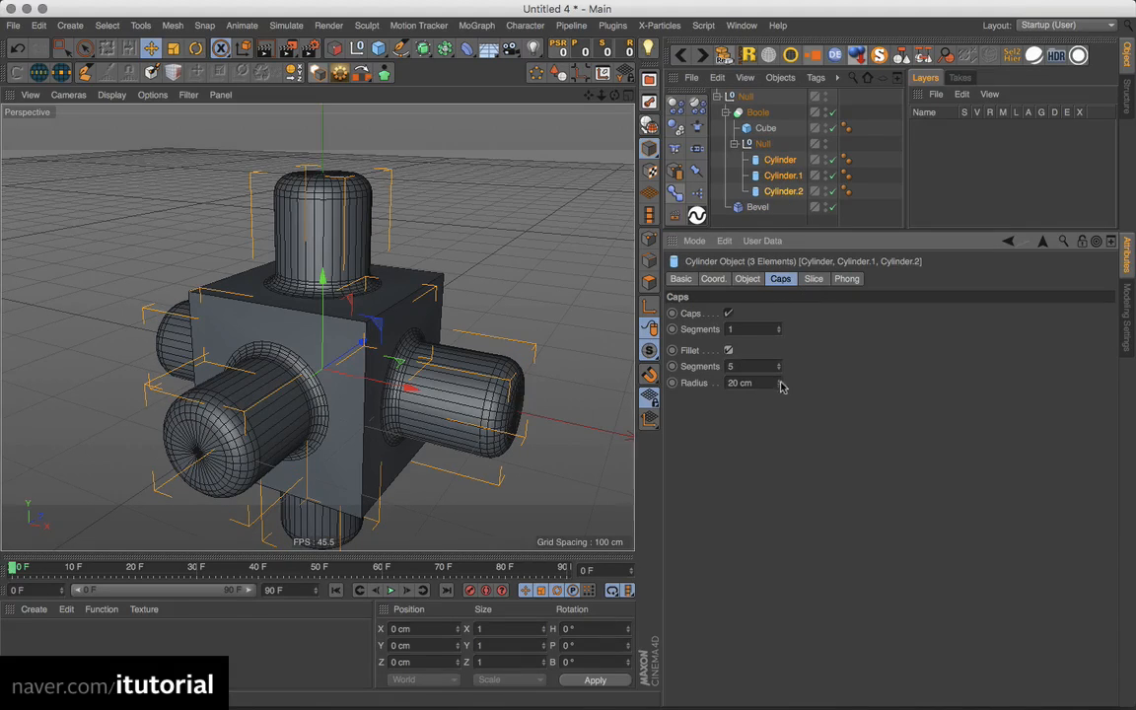
pyautogui.moveTo(781, 385); pyautogui.dragTo(779, 411)
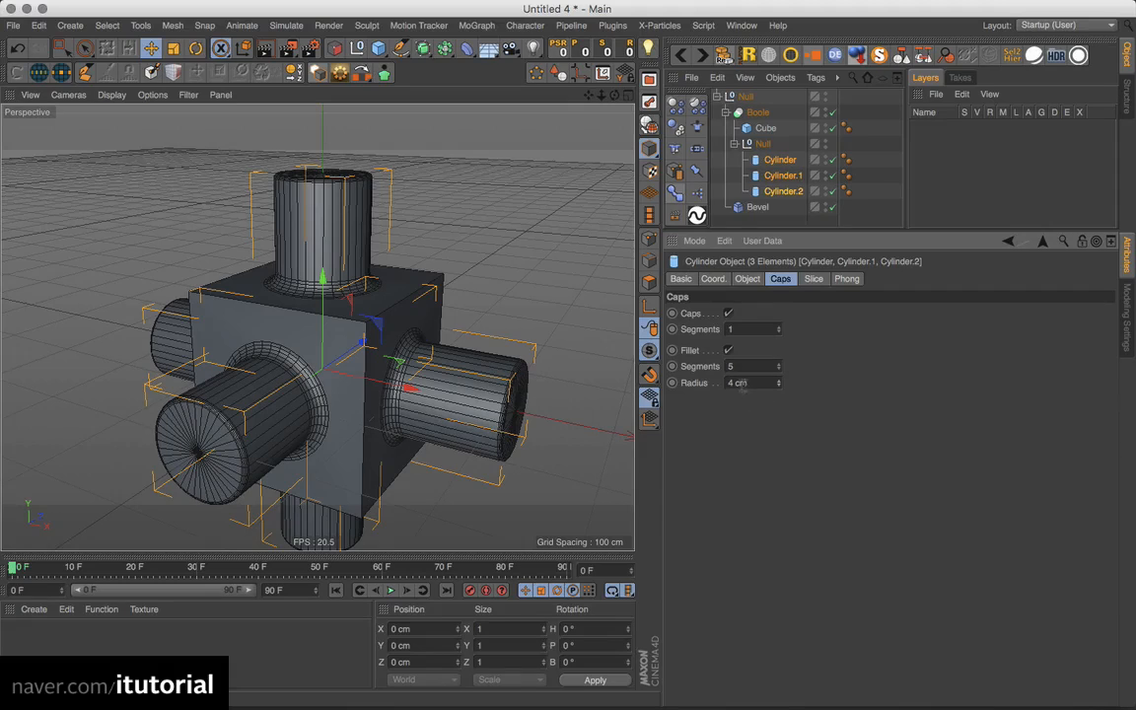
pyautogui.press('Tab')
pyautogui.write('3')
pyautogui.press('Return')
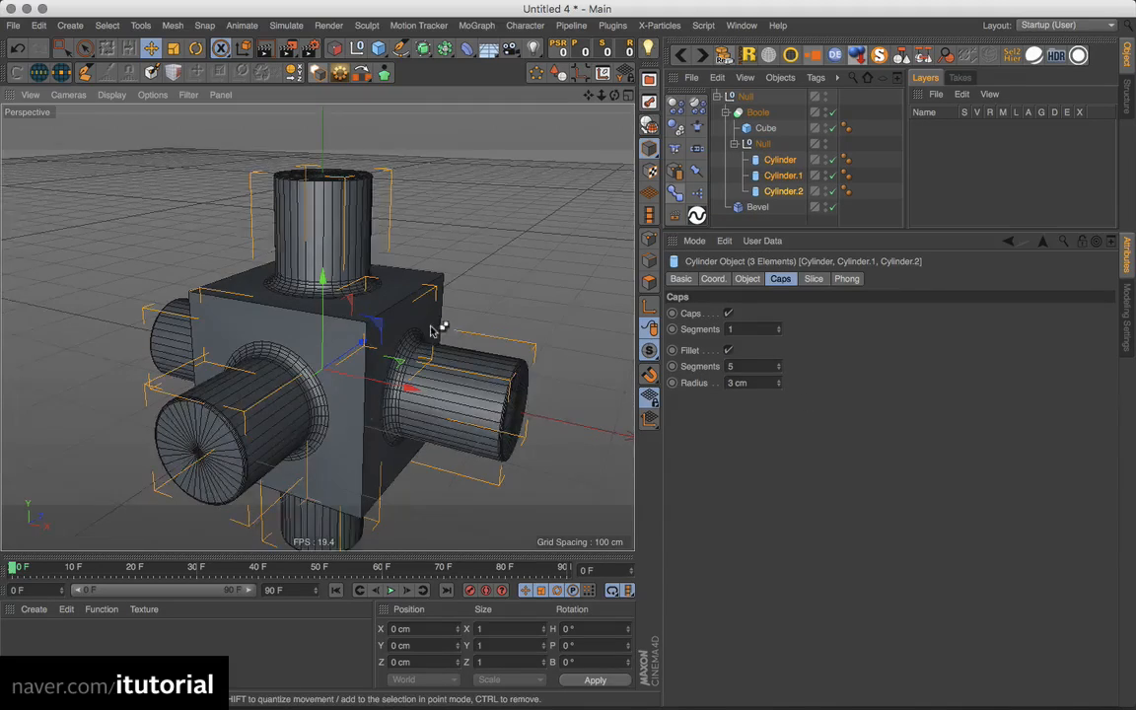
# Enable the fillet on the cube and set its fillet radius to 3 cm.
pyautogui.scroll(5, 463, 320)
pyautogui.keyDown('alt'); pyautogui.moveTo(464, 320); pyautogui.dragTo(347, 315); pyautogui.keyUp('alt')
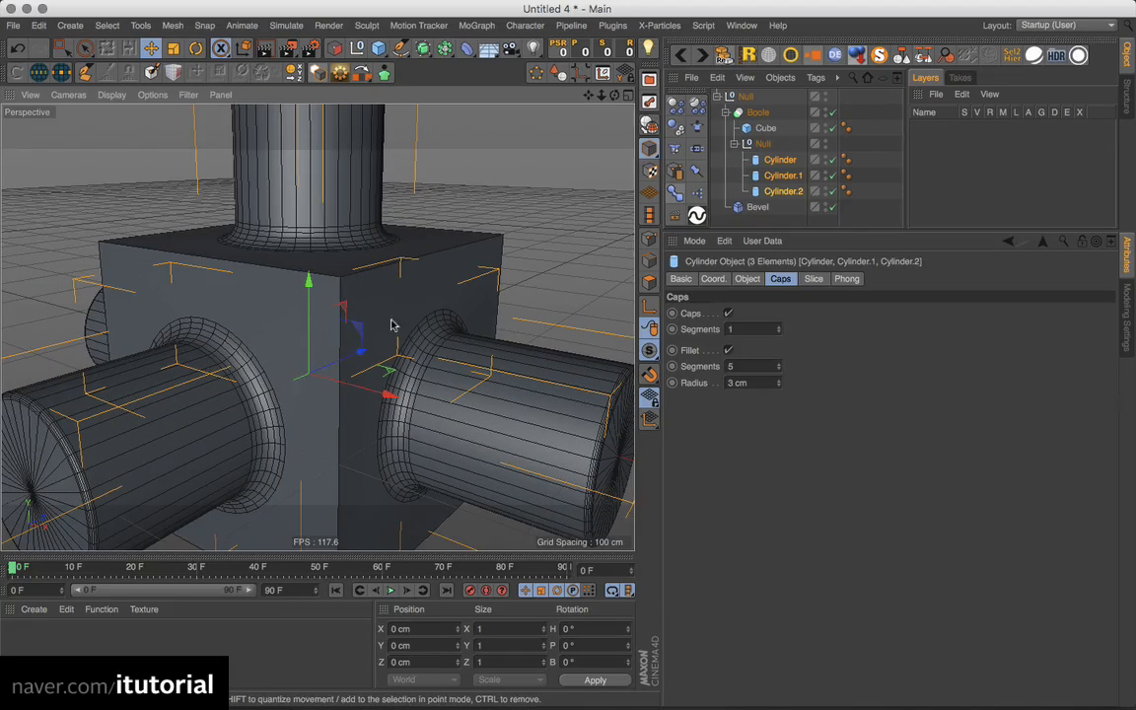
pyautogui.click(765, 128)
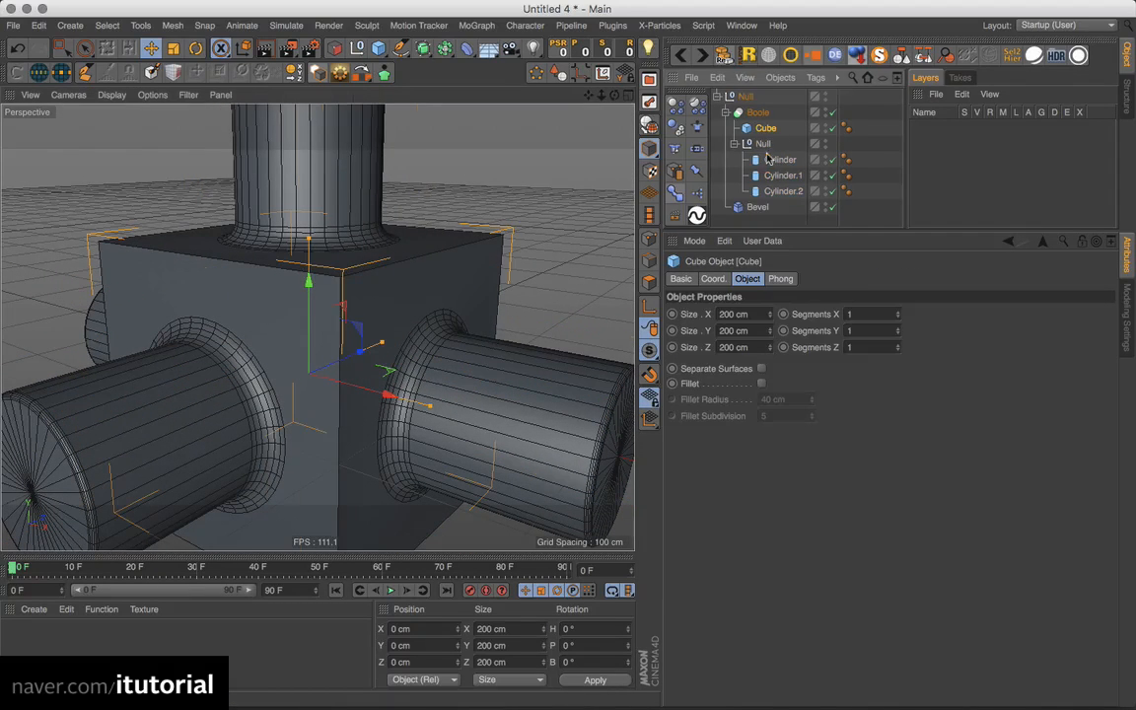
pyautogui.click(762, 384)
pyautogui.moveTo(814, 404); pyautogui.dragTo(809, 437)
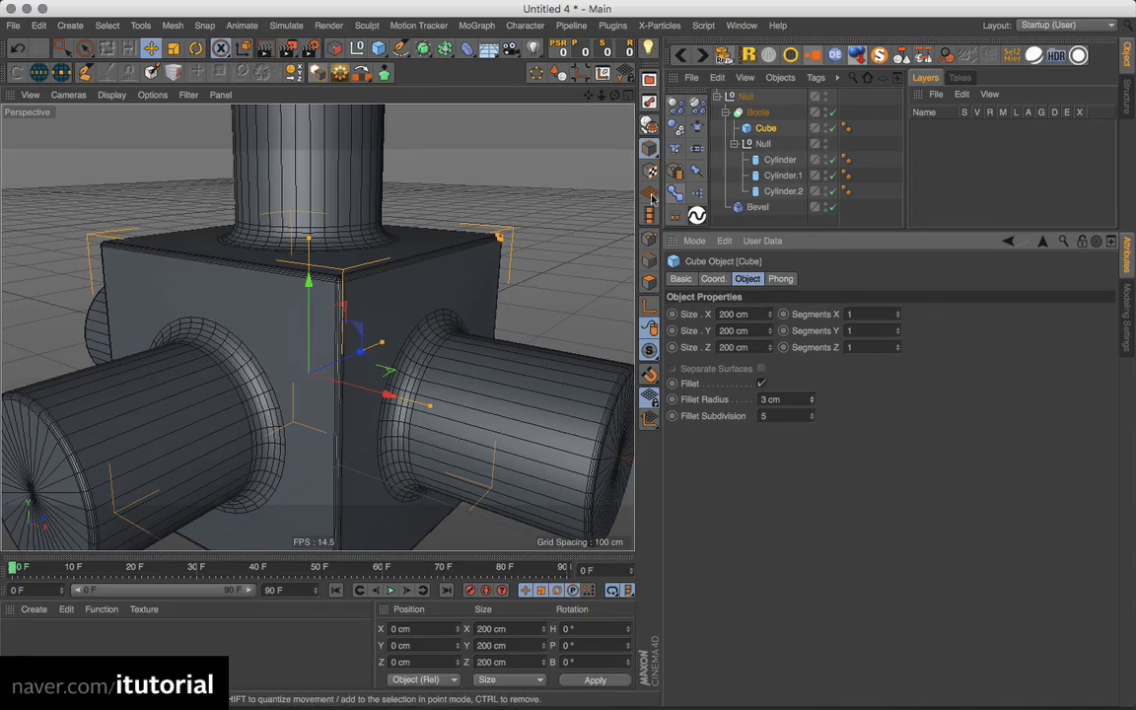
# Reduce the Bevel deformer's offset to 3 cm, matching the fillet radius of the cube and cylinders.
pyautogui.click(756, 207)
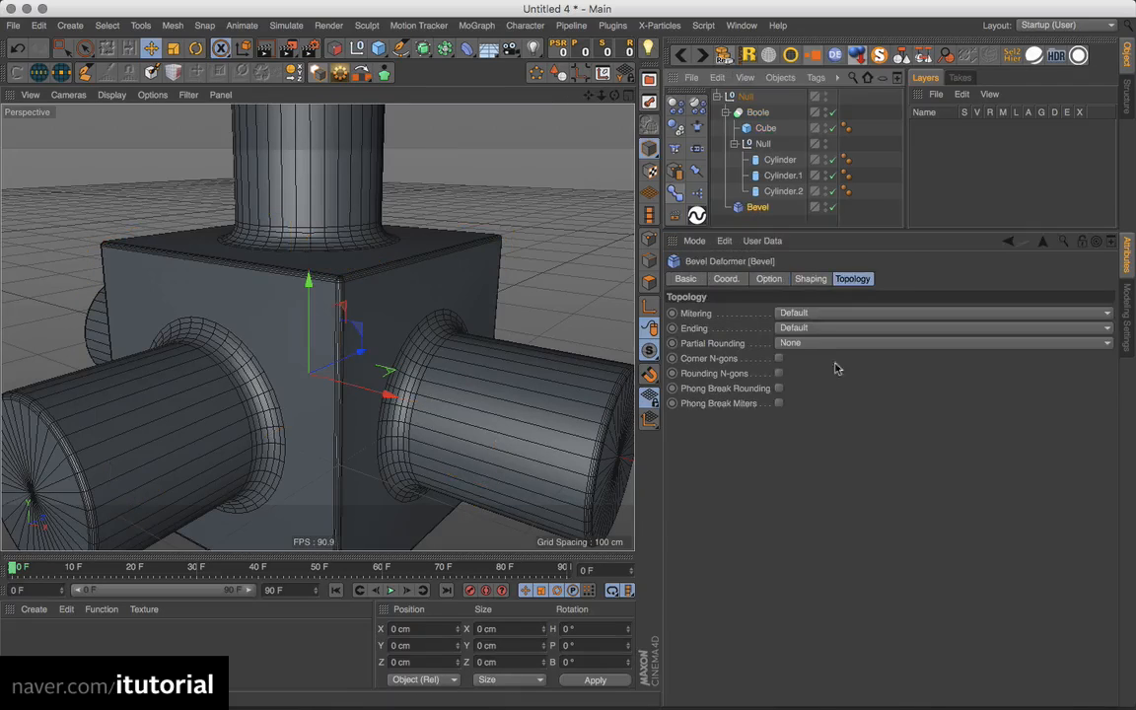
pyautogui.click(770, 279)
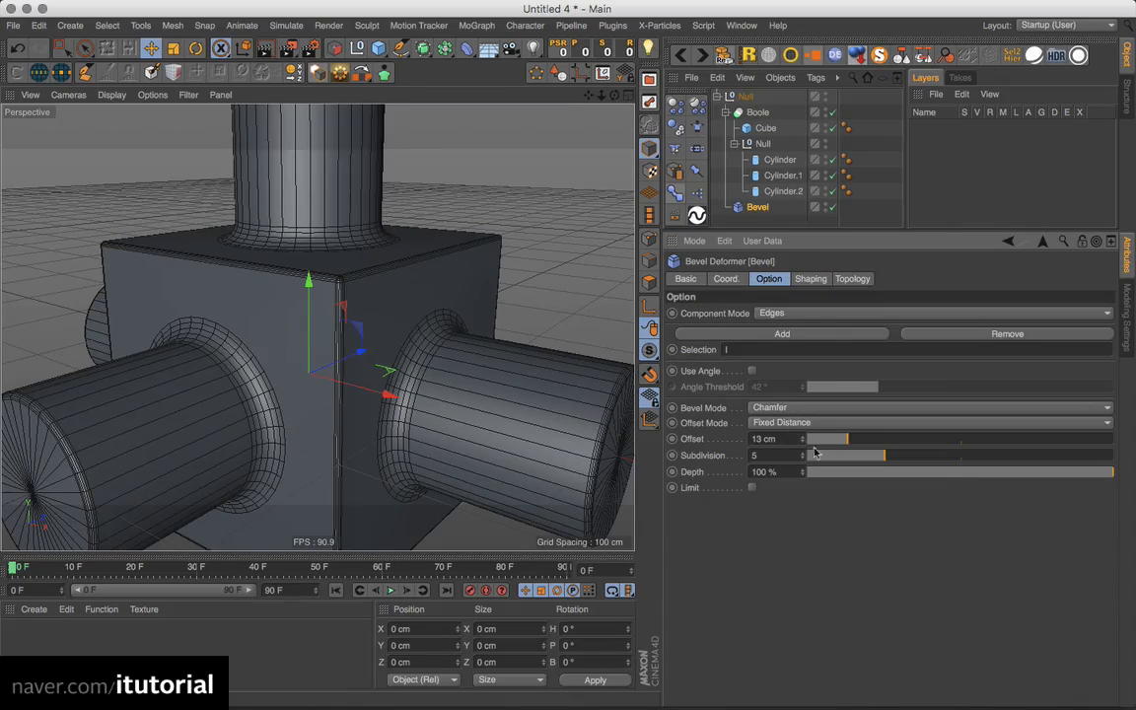
pyautogui.moveTo(840, 442); pyautogui.dragTo(815, 440)
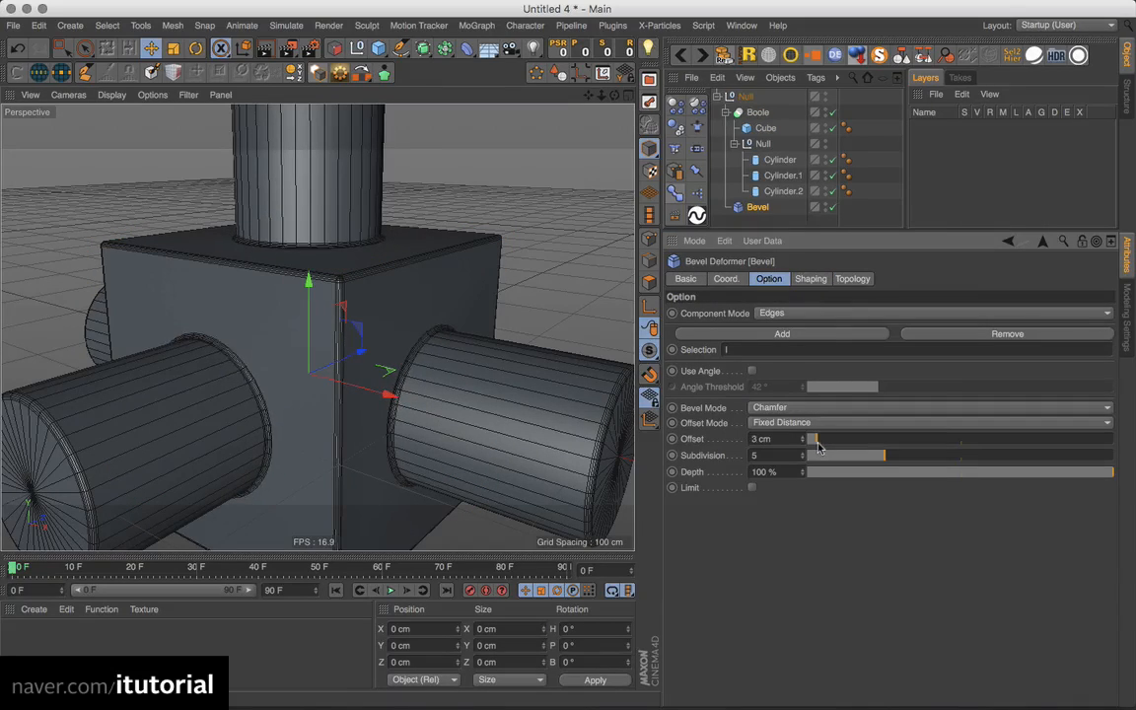
pyautogui.moveTo(816, 443); pyautogui.dragTo(809, 440)
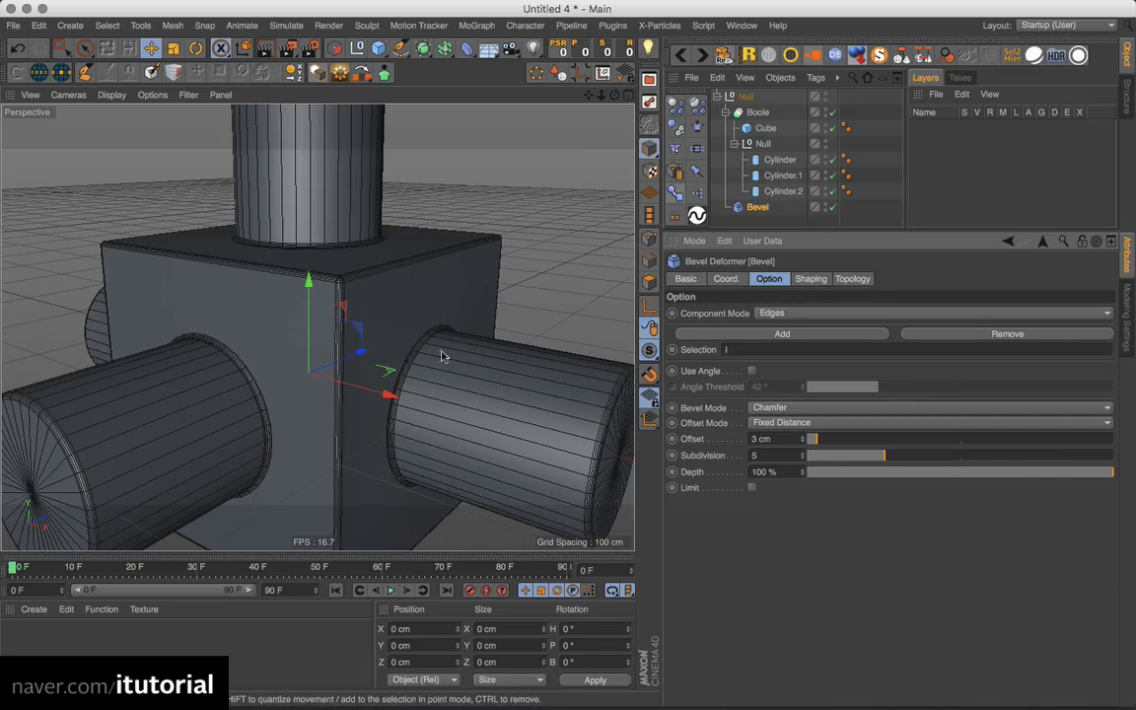
# Collapse the cylinders' Null and the Boole in the object hierarchy.
pyautogui.keyDown('alt'); pyautogui.moveTo(443, 333); pyautogui.dragTo(416, 355, button='right'); pyautogui.keyUp('alt')
pyautogui.keyDown('alt'); pyautogui.moveTo(431, 360); pyautogui.dragTo(475, 376); pyautogui.keyUp('alt')
pyautogui.keyDown('alt'); pyautogui.moveTo(475, 376); pyautogui.dragTo(491, 350, button='middle'); pyautogui.keyUp('alt')
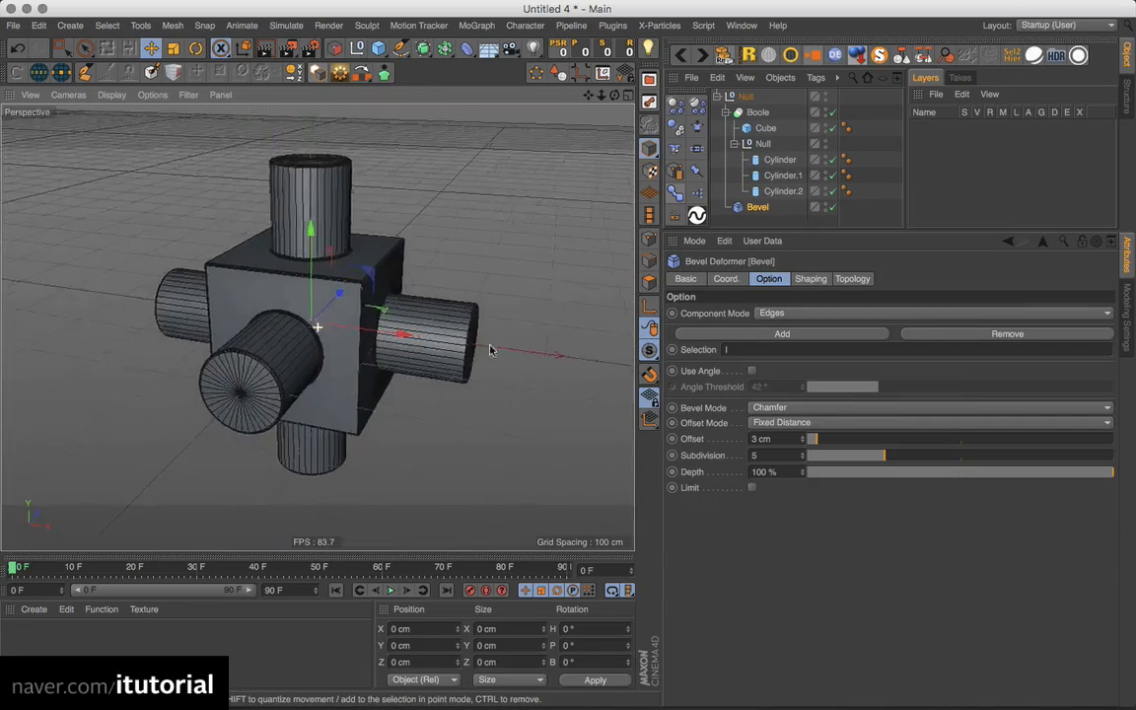
pyautogui.keyDown('alt'); pyautogui.moveTo(491, 350); pyautogui.dragTo(463, 349); pyautogui.keyUp('alt')
pyautogui.click(735, 144)
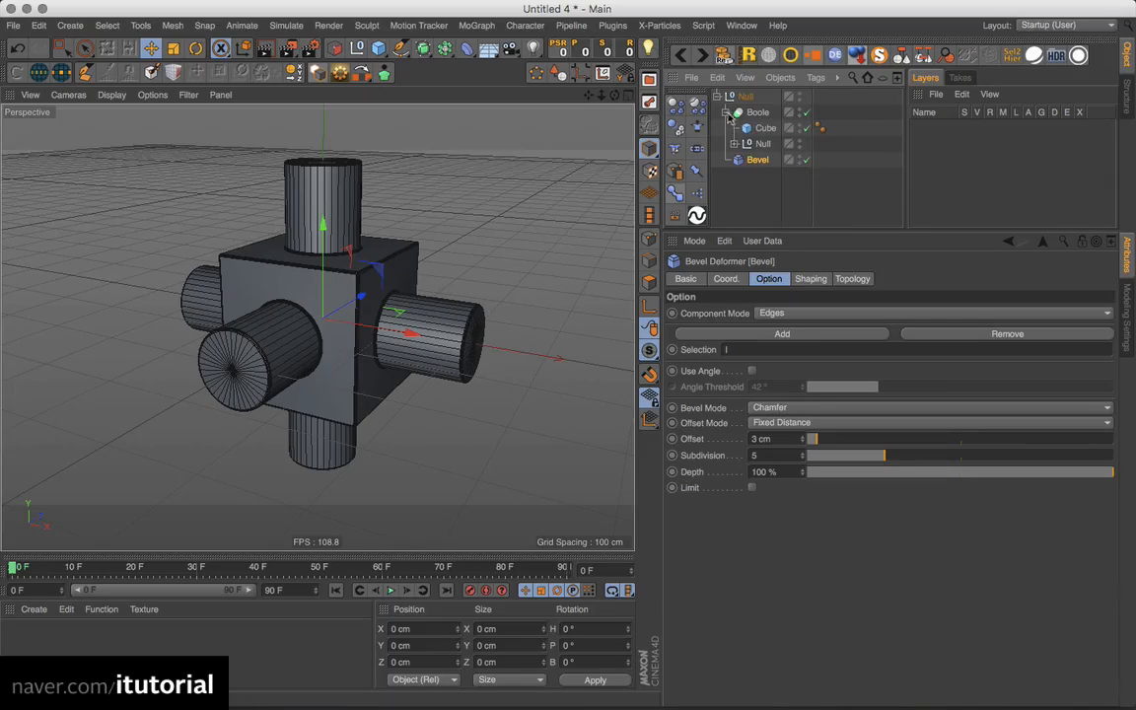
pyautogui.click(726, 113)
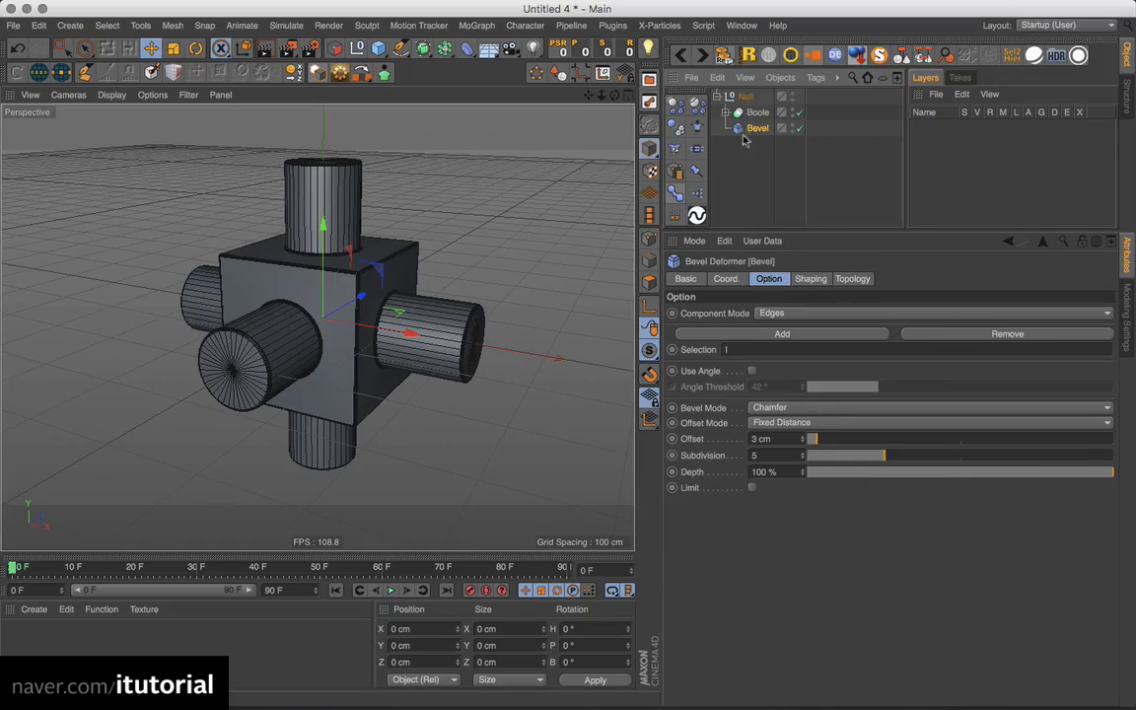
# Display the model in Gouraud Shading without lines and examine its rounded edges and intersections from several angles.
pyautogui.click(111, 95)
pyautogui.click(116, 123)
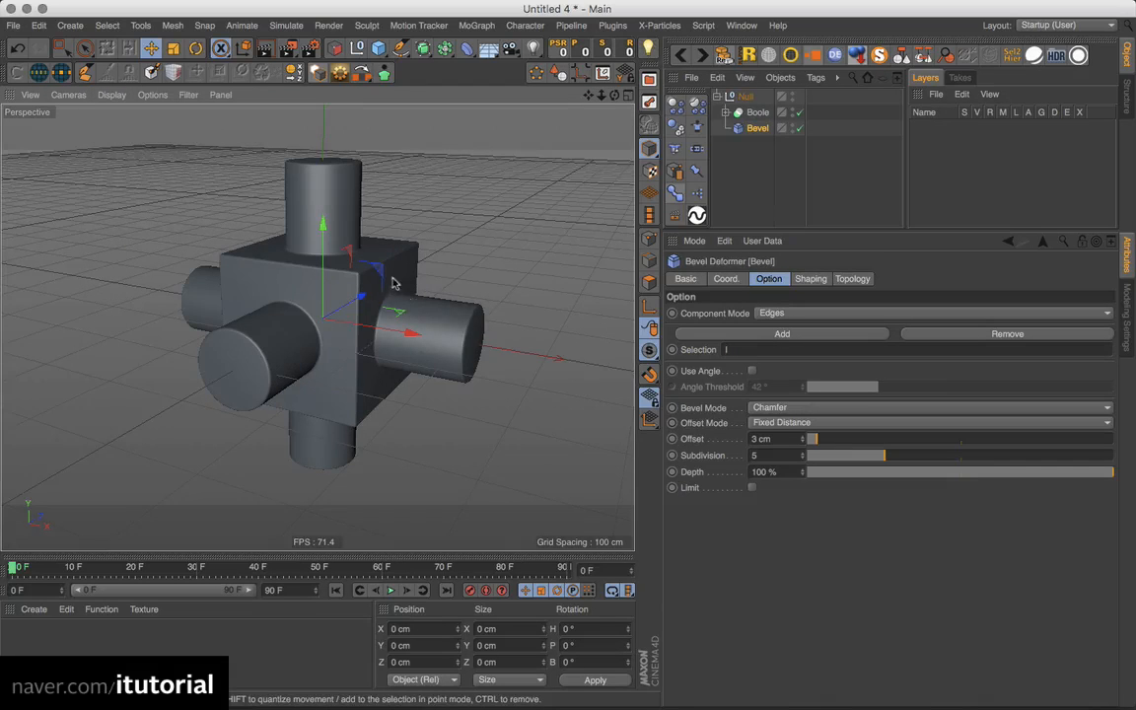
pyautogui.moveTo(363, 268)
pyautogui.keyDown('alt'); pyautogui.mouseDown()
pyautogui.moveTo(385, 310)
pyautogui.moveTo(441, 306)
pyautogui.mouseUp(); pyautogui.keyUp('alt')
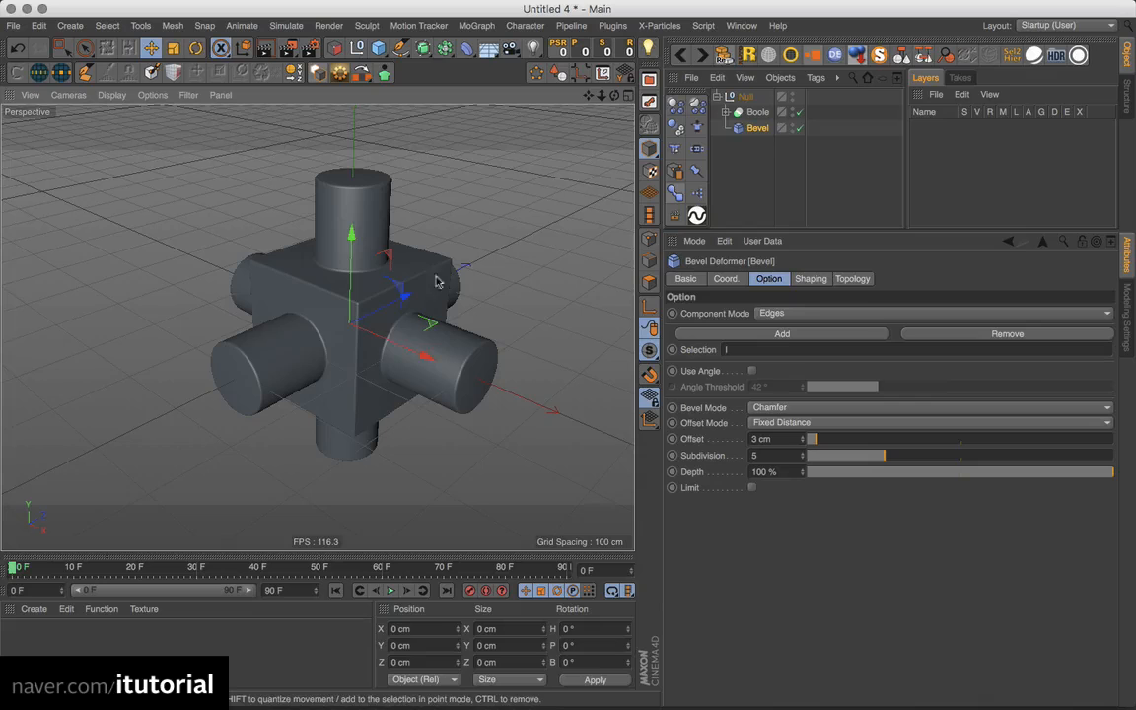
pyautogui.keyDown('alt'); pyautogui.moveTo(437, 273); pyautogui.dragTo(439, 310); pyautogui.keyUp('alt')
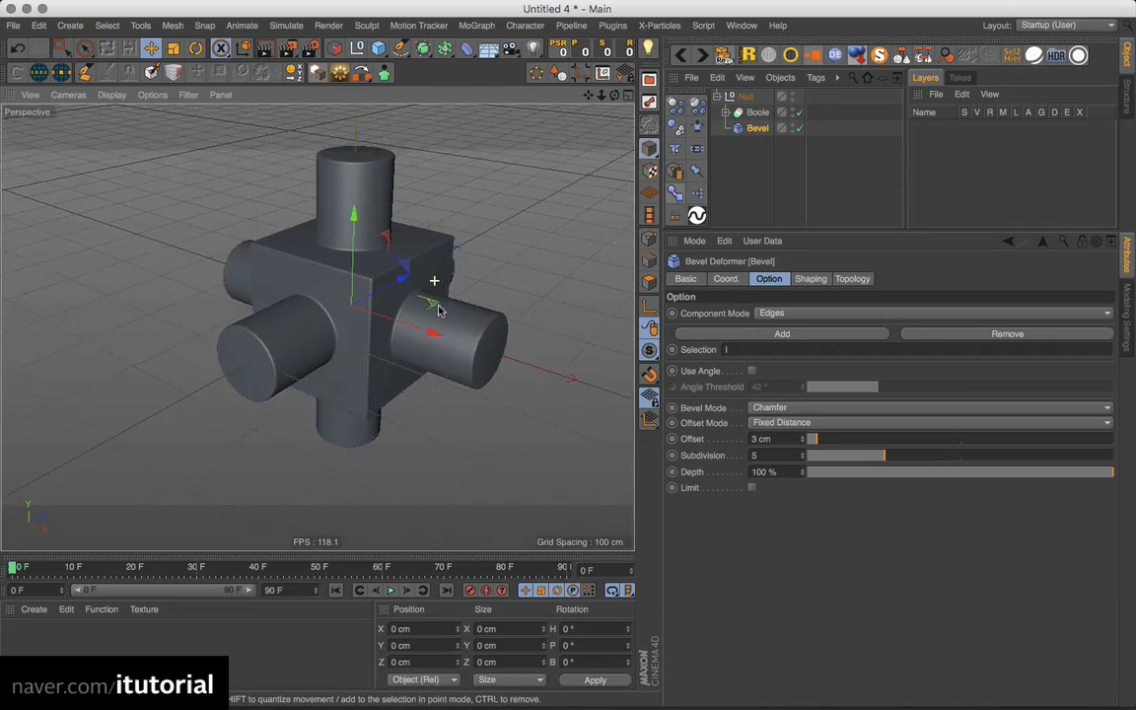
pyautogui.keyDown('alt'); pyautogui.moveTo(318, 328); pyautogui.dragTo(446, 302, button='right'); pyautogui.keyUp('alt')
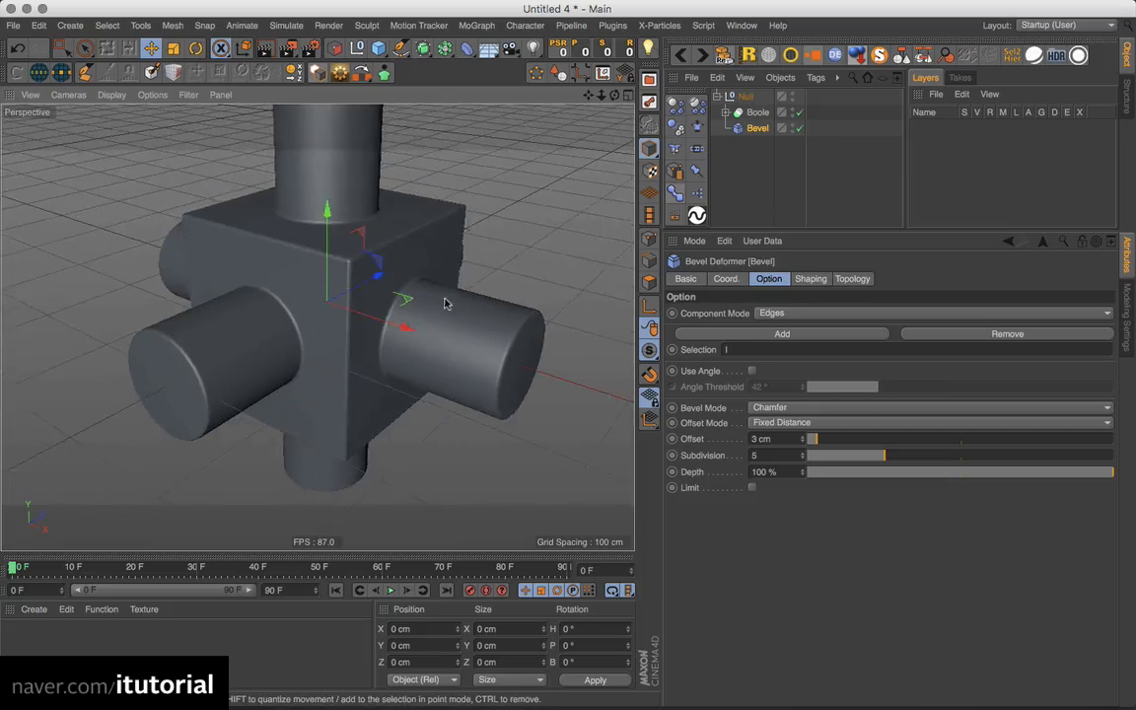
pyautogui.keyDown('alt'); pyautogui.moveTo(446, 301); pyautogui.dragTo(472, 340); pyautogui.keyUp('alt')
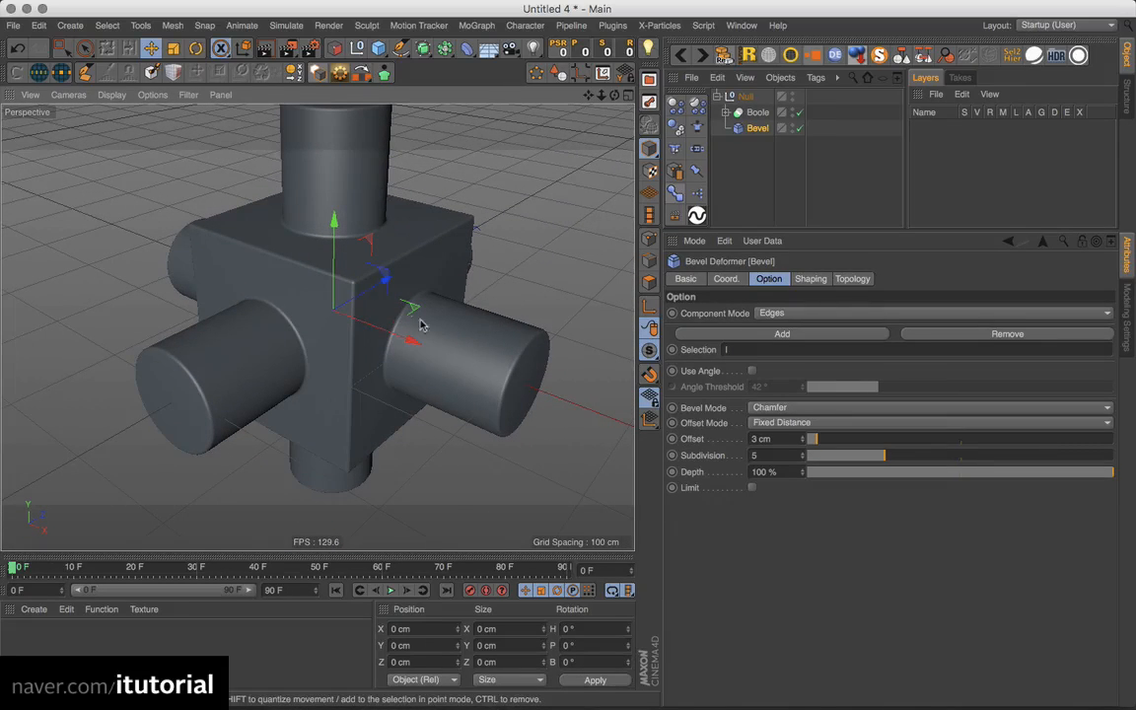